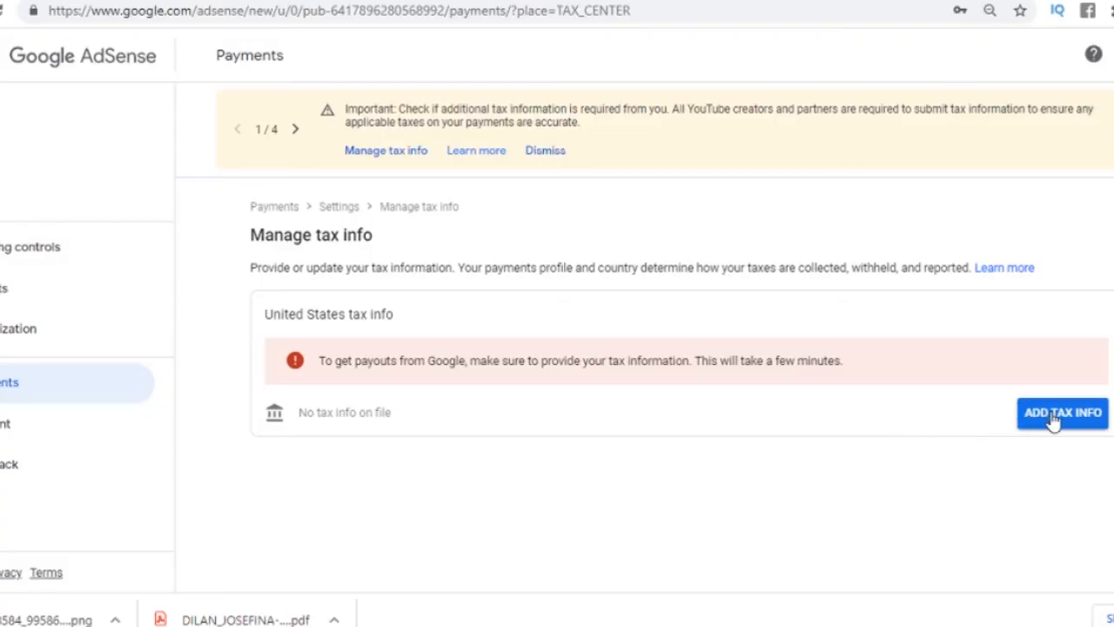
# Start adding United States tax info and verify the account by entering the account password
pyautogui.click(1054, 417)
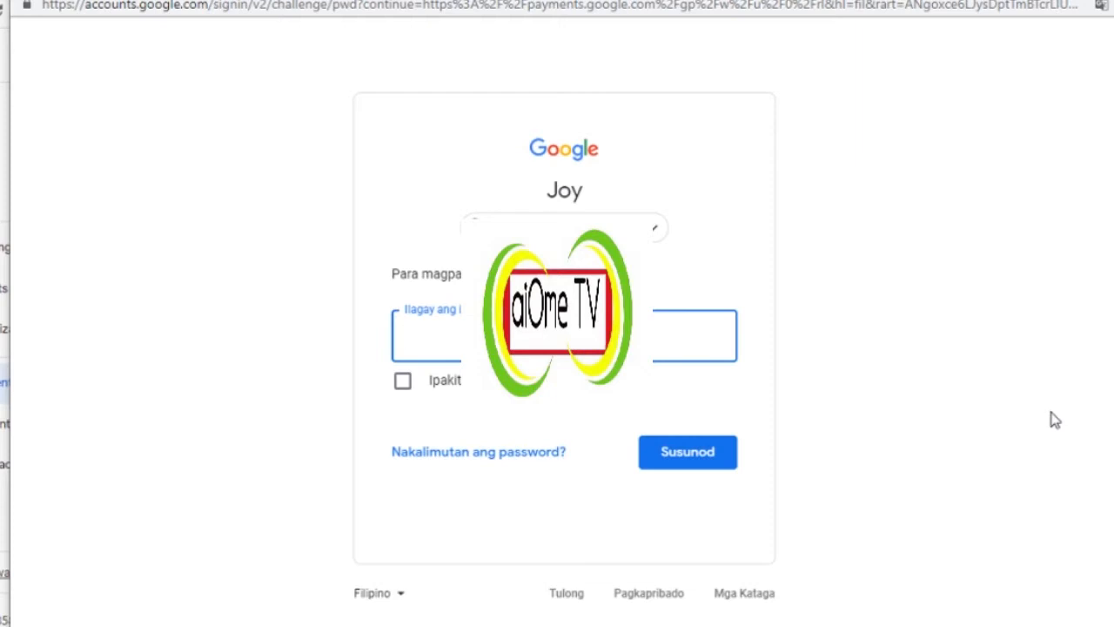
pyautogui.hotkey('ctrl', 'v')
pyautogui.click(690, 452)
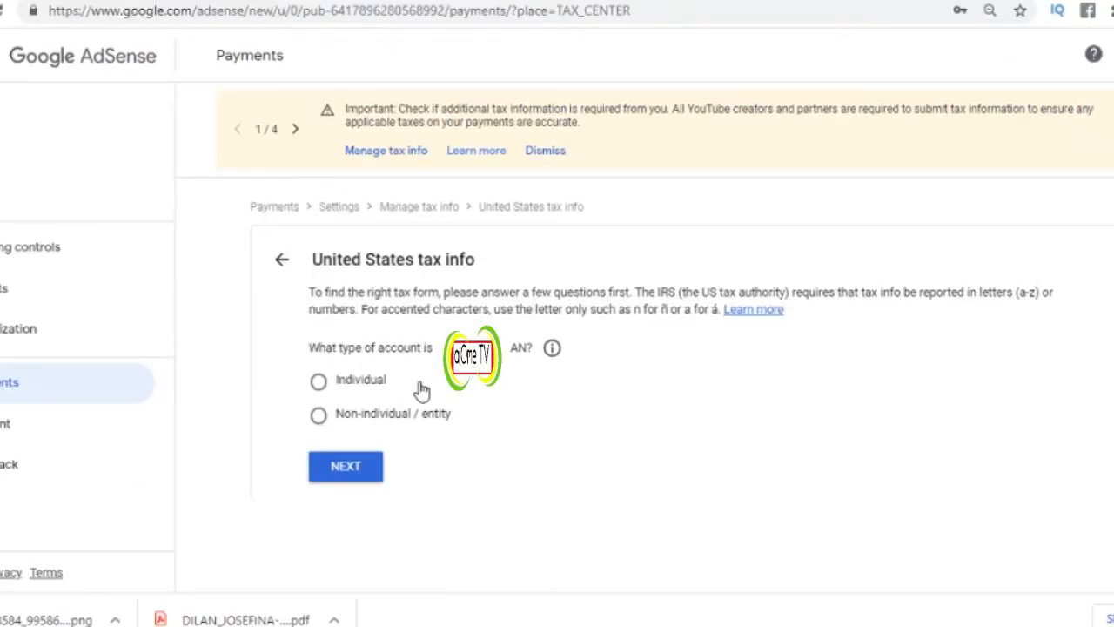
# Declare the account type as Individual and answer No to being a citizen or resident of the United States
pyautogui.click(319, 384)
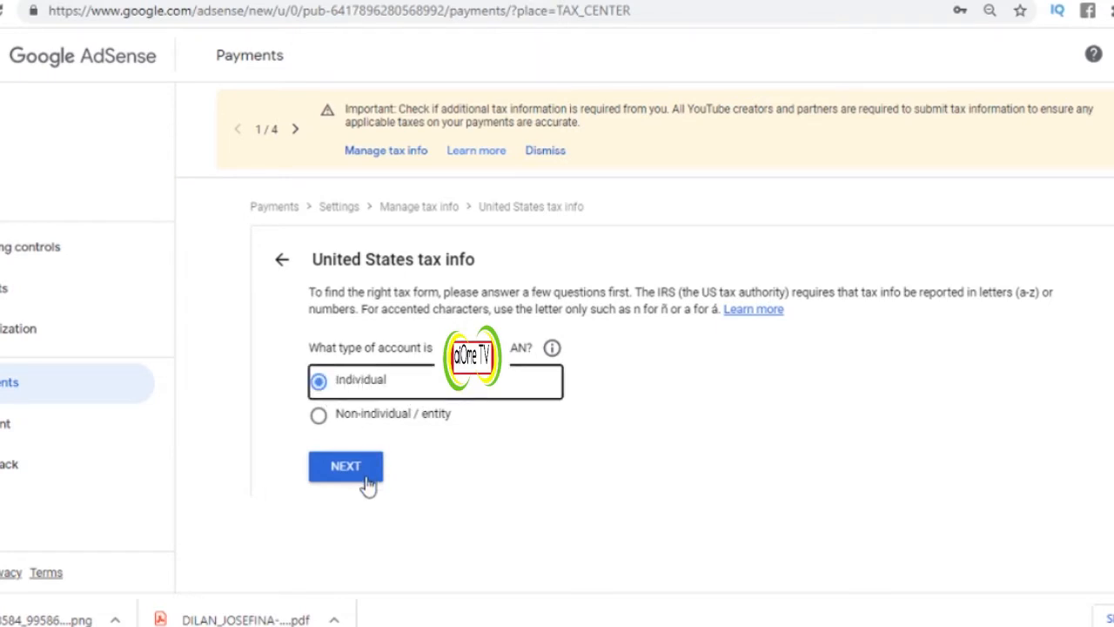
pyautogui.click(363, 474)
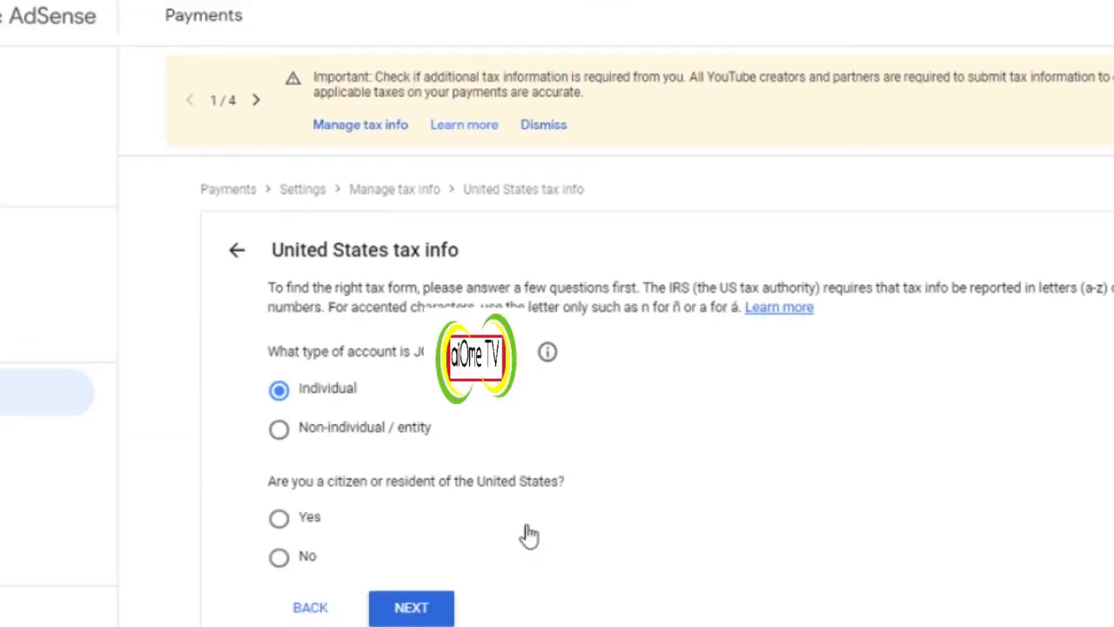
pyautogui.click(280, 560)
pyautogui.click(440, 612)
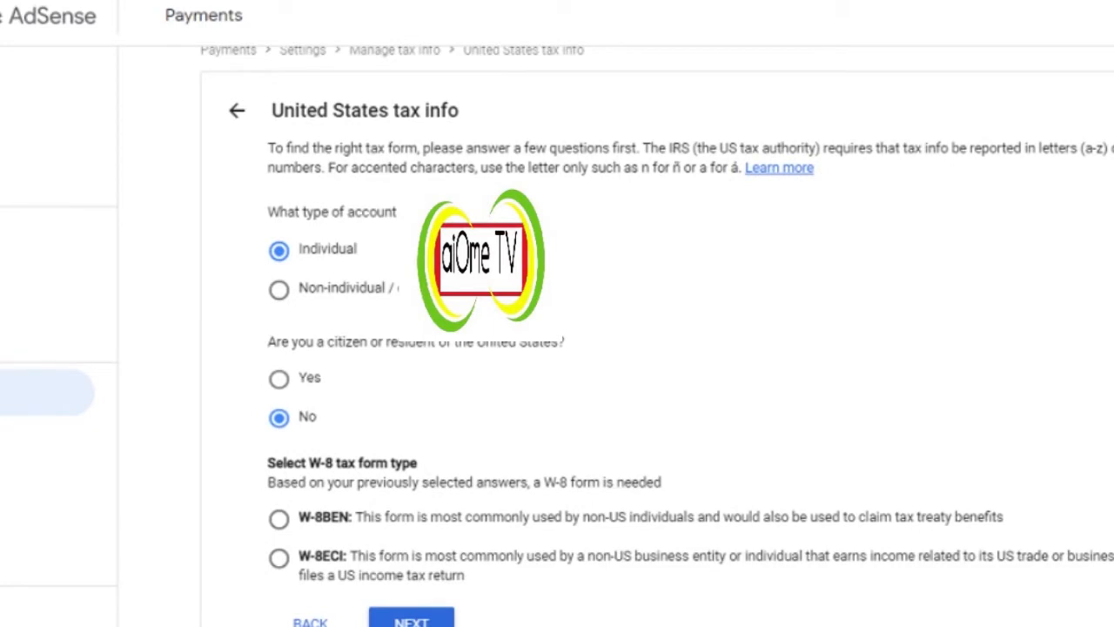
# Choose W-8BEN as the W-8 tax form type and start the form
pyautogui.scroll(-1, 657, 348)
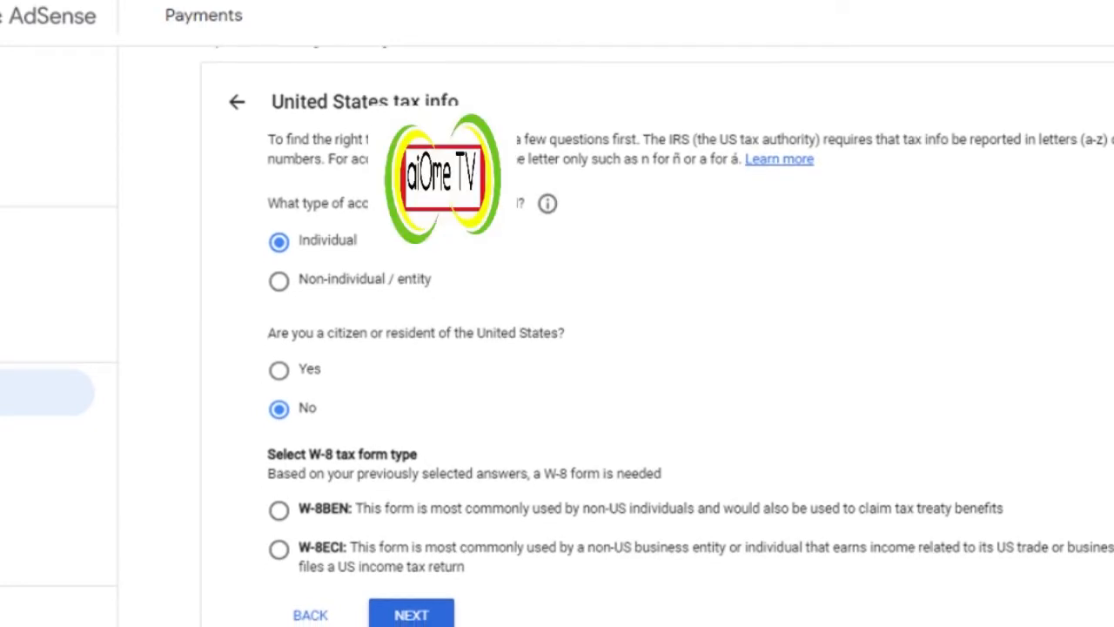
pyautogui.scroll(-1, 657, 348)
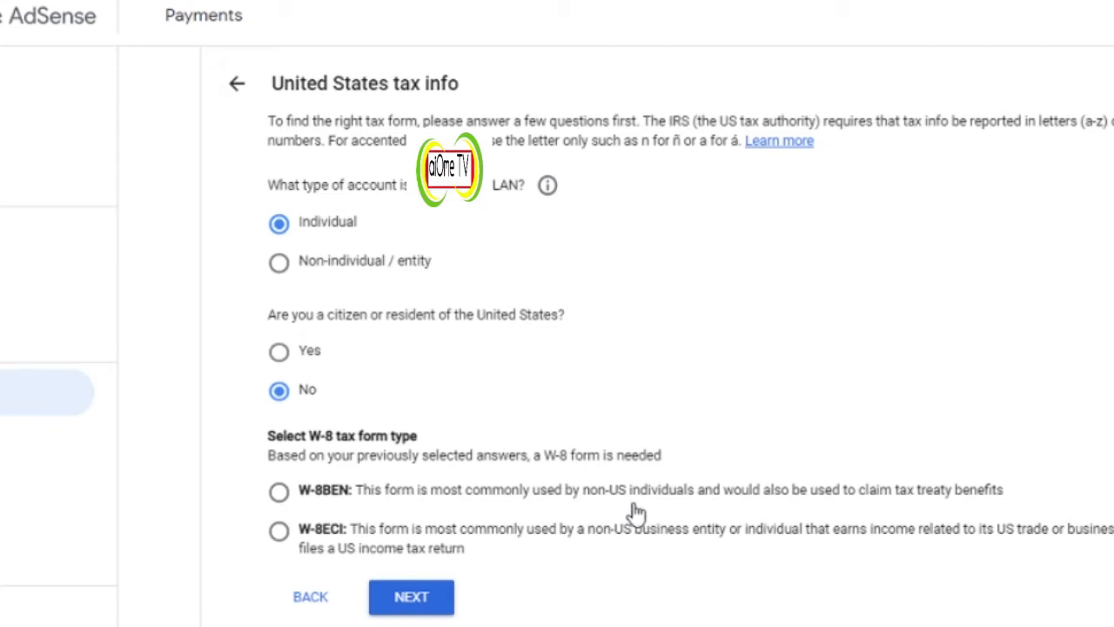
pyautogui.click(280, 494)
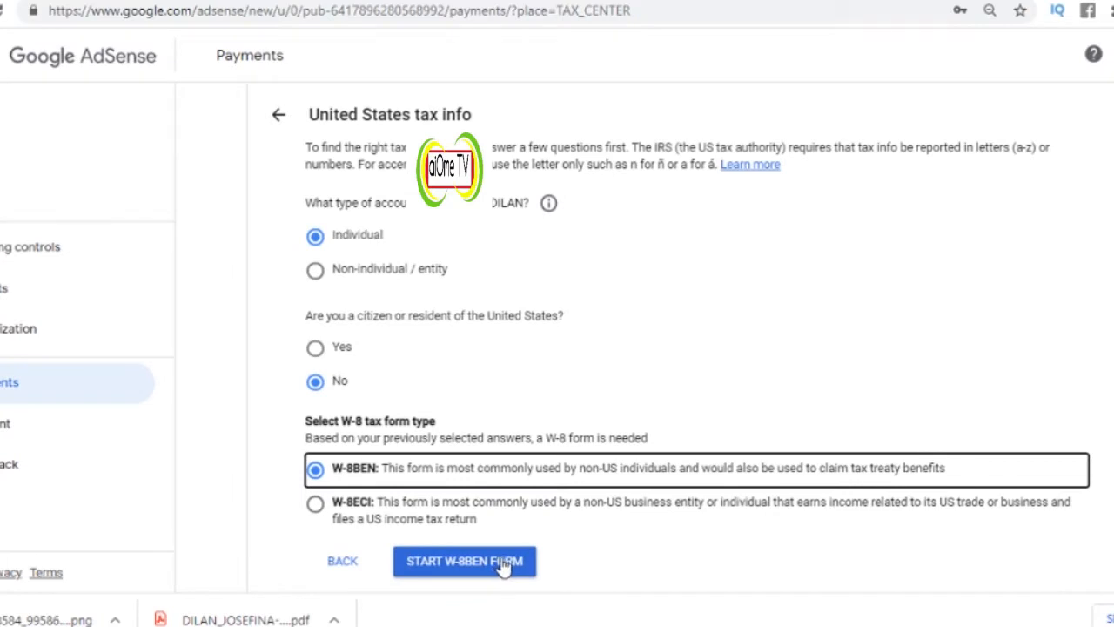
pyautogui.click(504, 562)
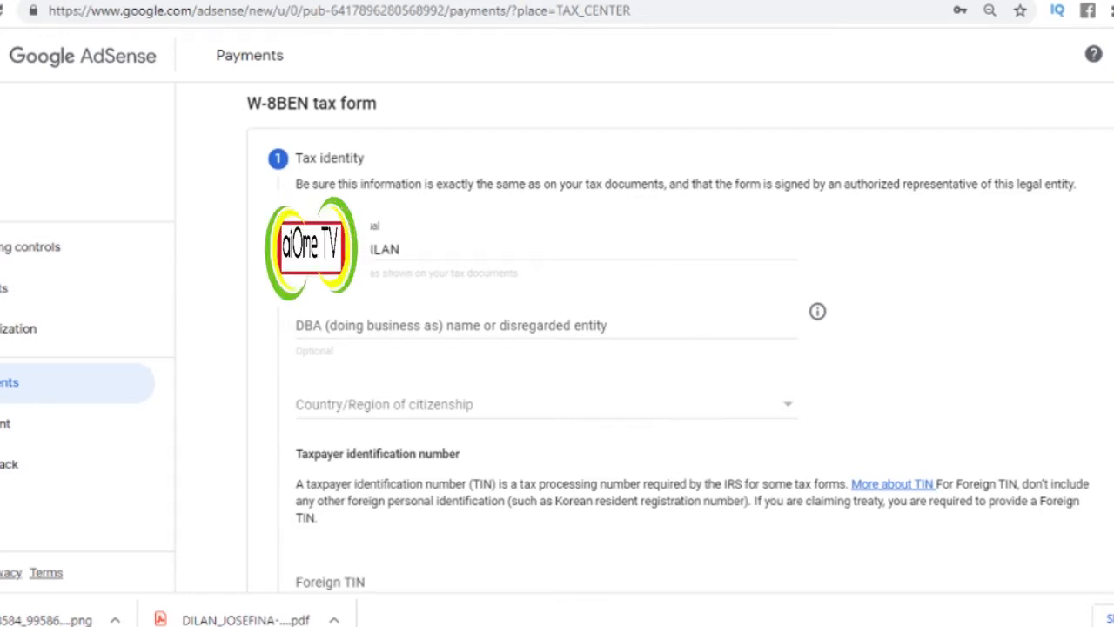
# Enter the foreign taxpayer identification number in the Tax identity section and try to continue to the Address section
pyautogui.scroll(-1, 679, 349)
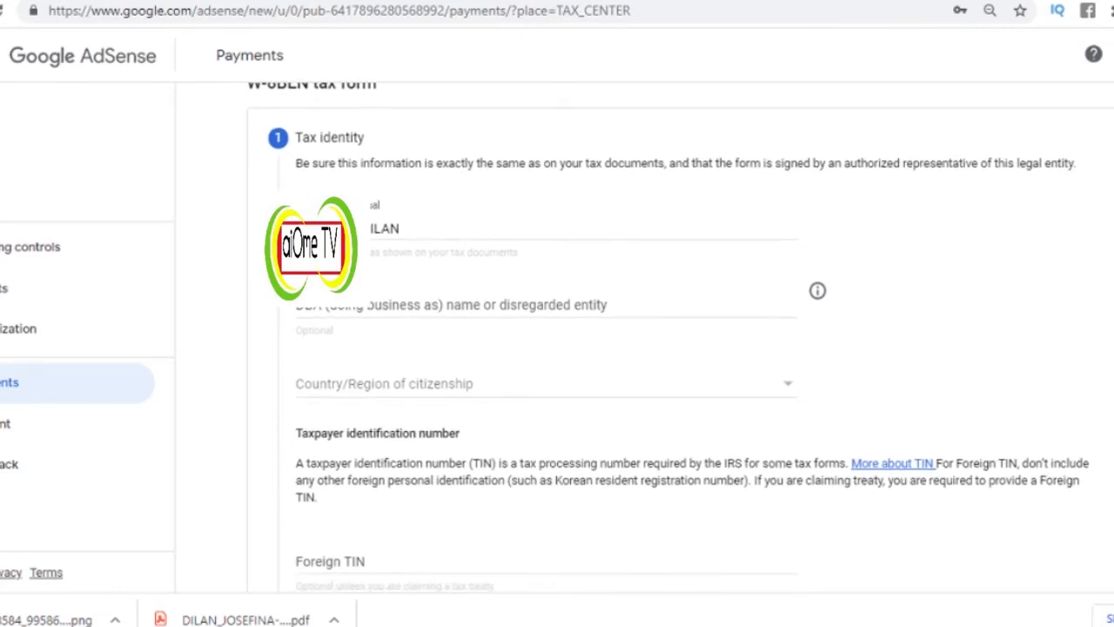
pyautogui.scroll(-1, 679, 348)
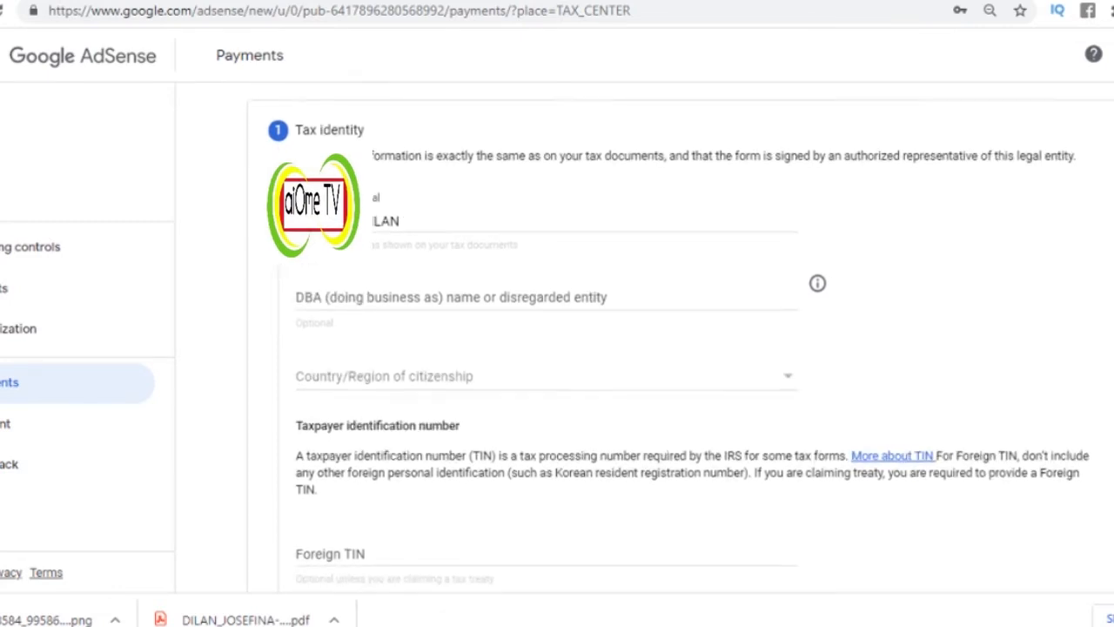
pyautogui.scroll(-2, 679, 348)
pyautogui.scroll(-1, 679, 348)
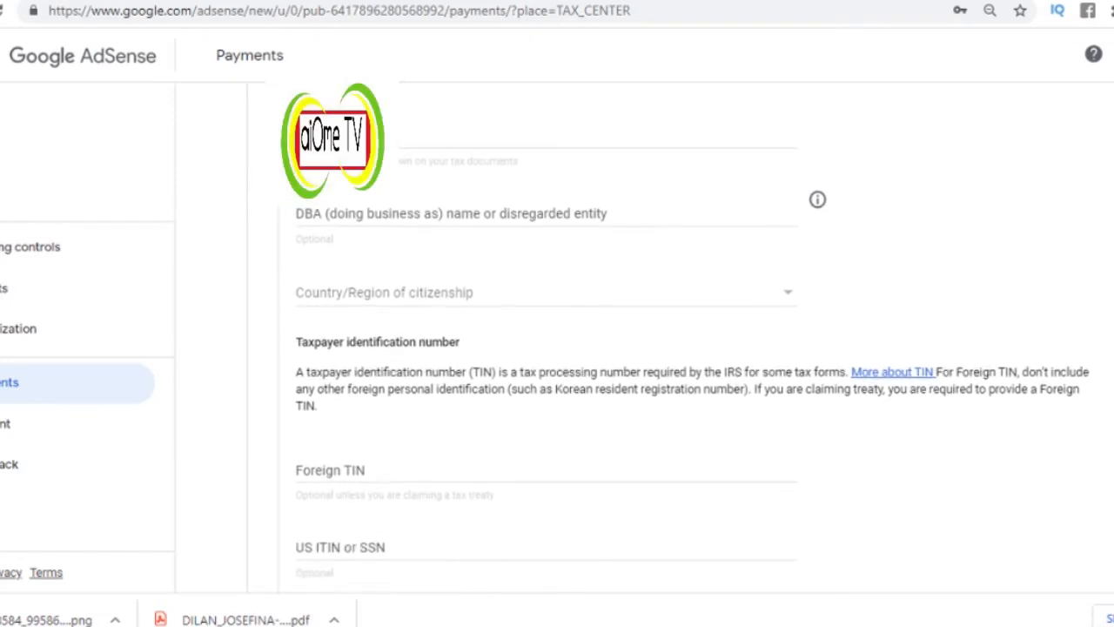
pyautogui.scroll(-1, 679, 348)
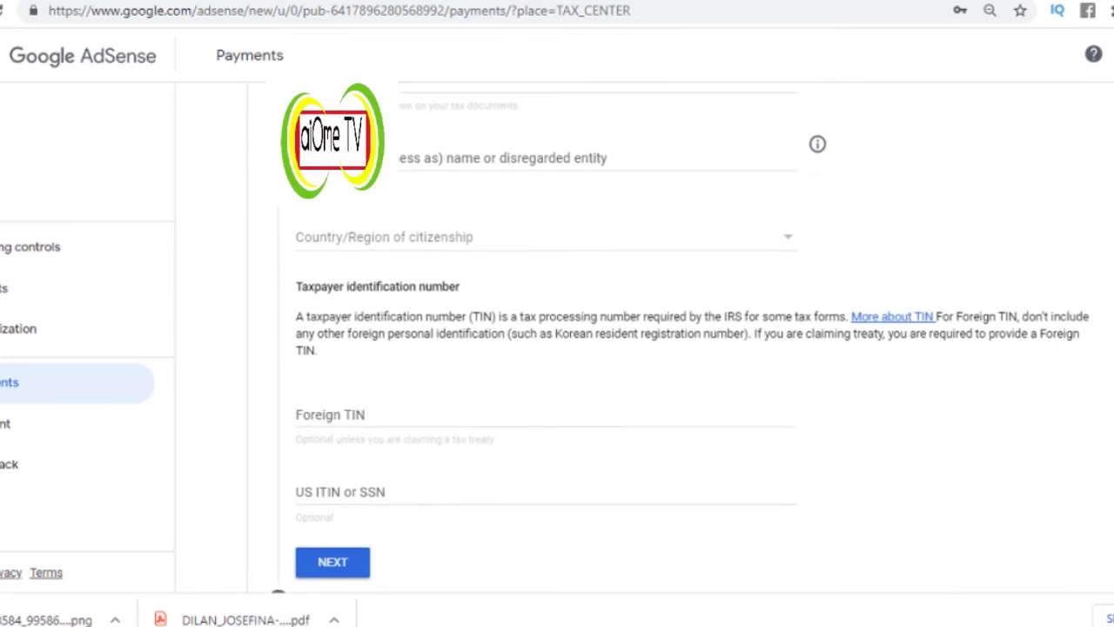
pyautogui.scroll(-2, 392, 343)
pyautogui.click(393, 342)
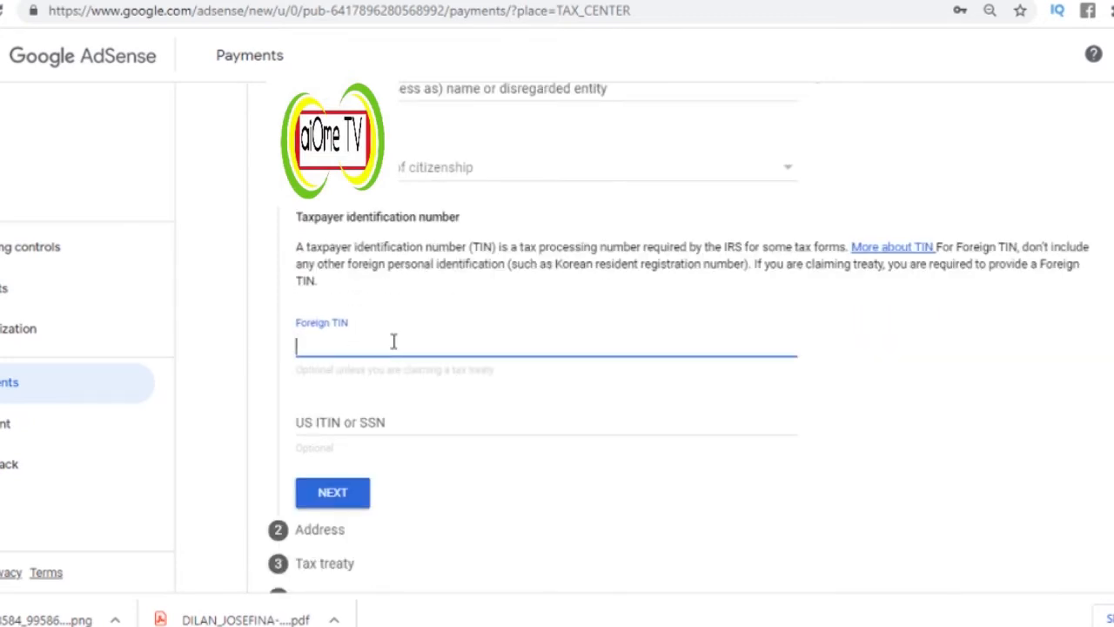
pyautogui.scroll(-2, 351, 378)
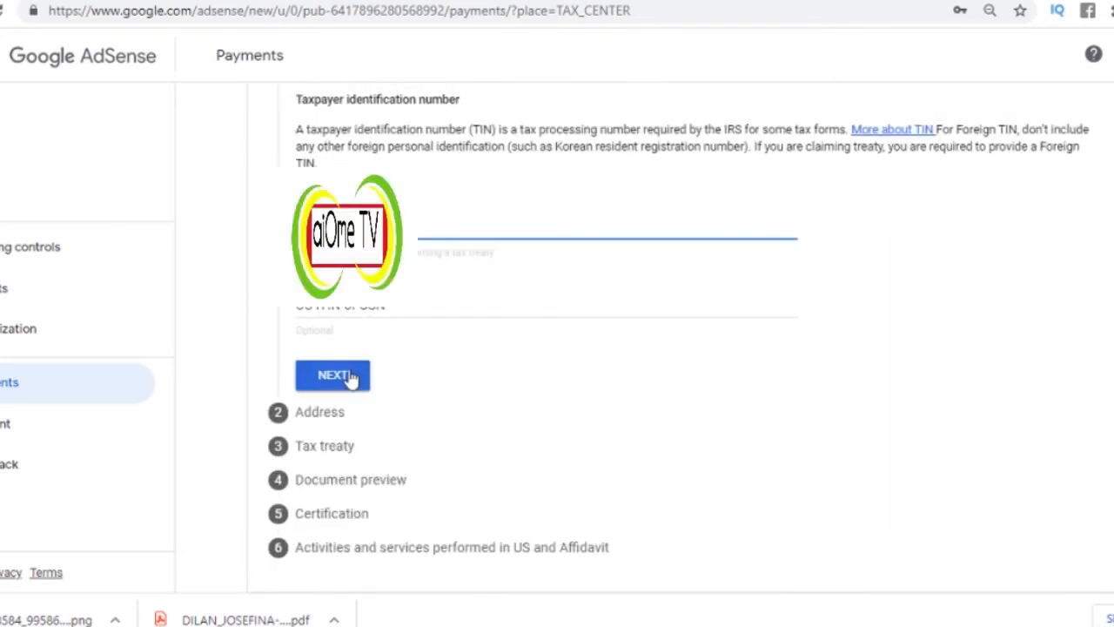
pyautogui.click(350, 377)
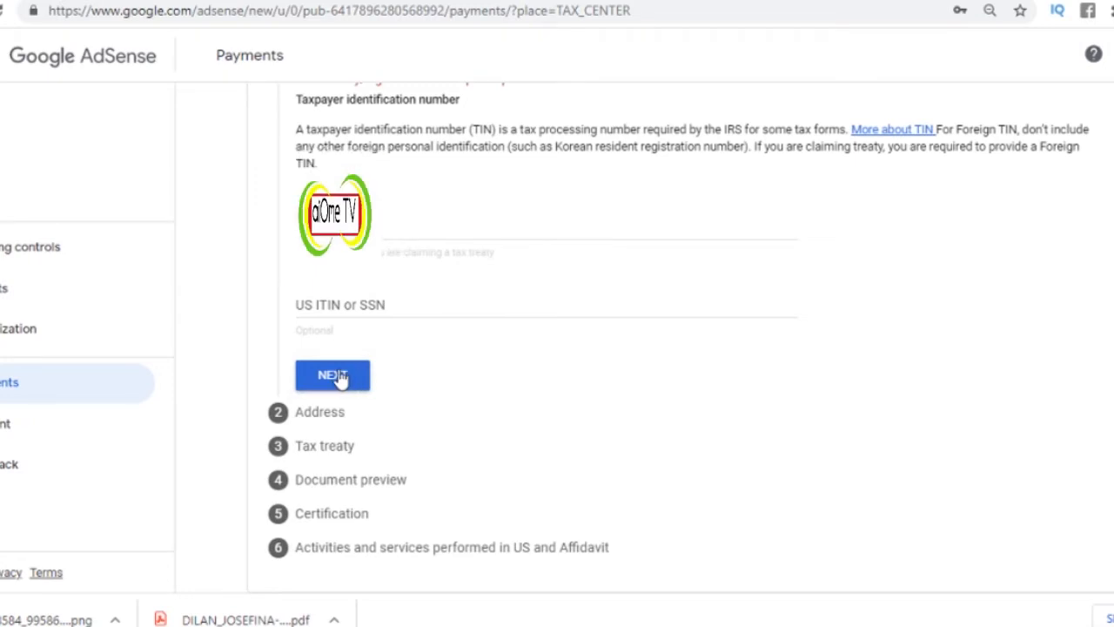
pyautogui.click(340, 375)
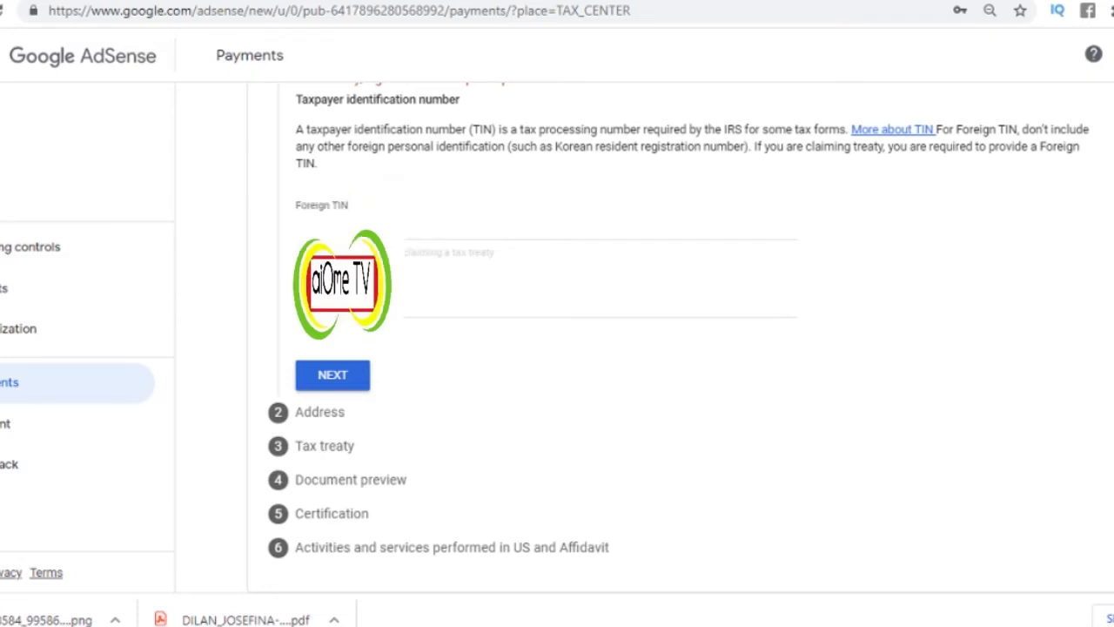
# Set the country of citizenship to Philippines and submit the Tax identity section
pyautogui.scroll(3, 557, 339)
pyautogui.scroll(1, 823, 243)
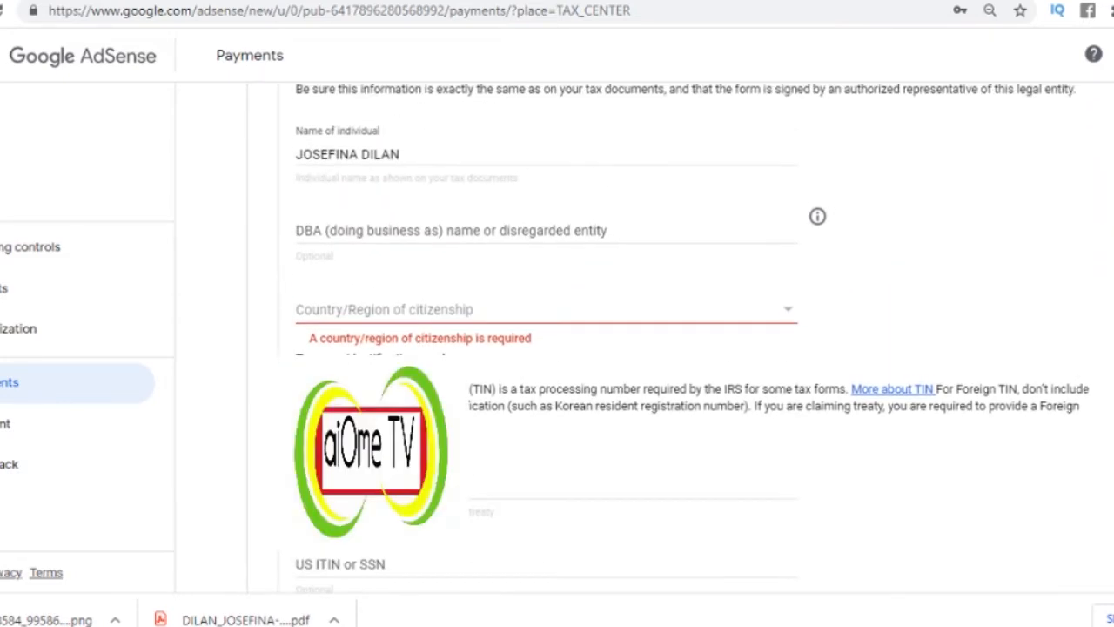
pyautogui.click(795, 314)
pyautogui.scroll(-15, 800, 204)
pyautogui.moveTo(792, 220); pyautogui.dragTo(791, 552)
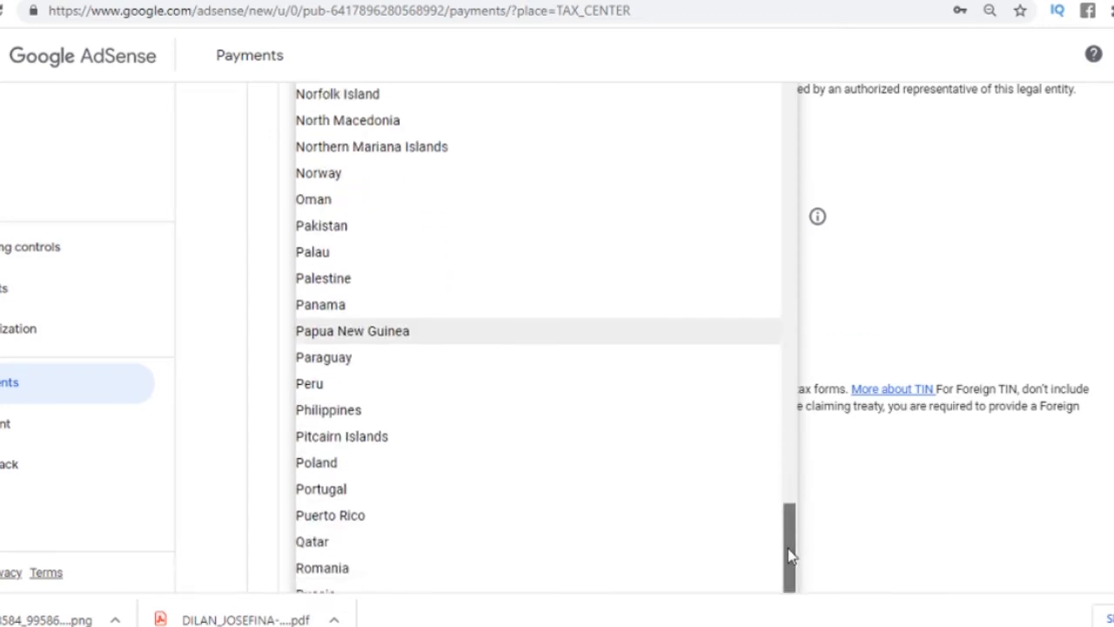
pyautogui.click(349, 417)
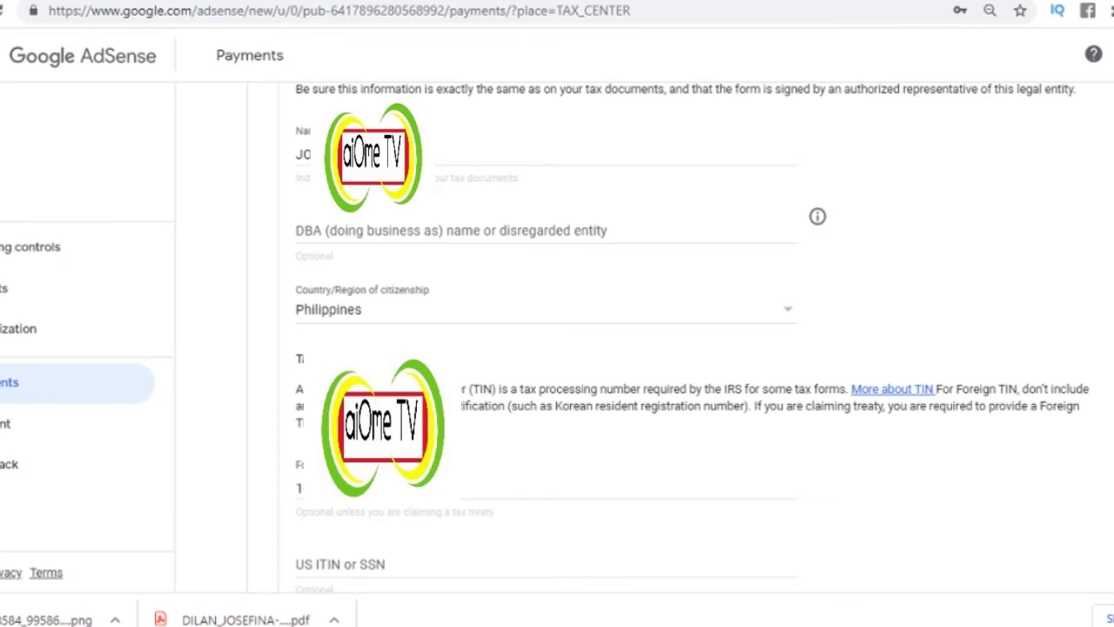
pyautogui.scroll(-1, 692, 338)
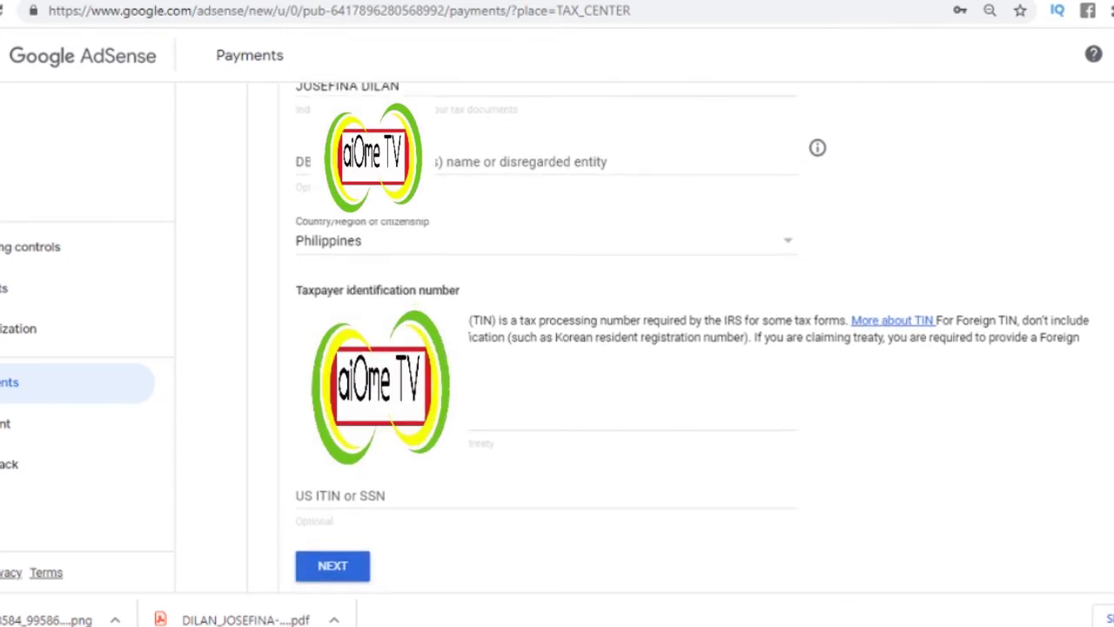
pyautogui.scroll(-2, 692, 338)
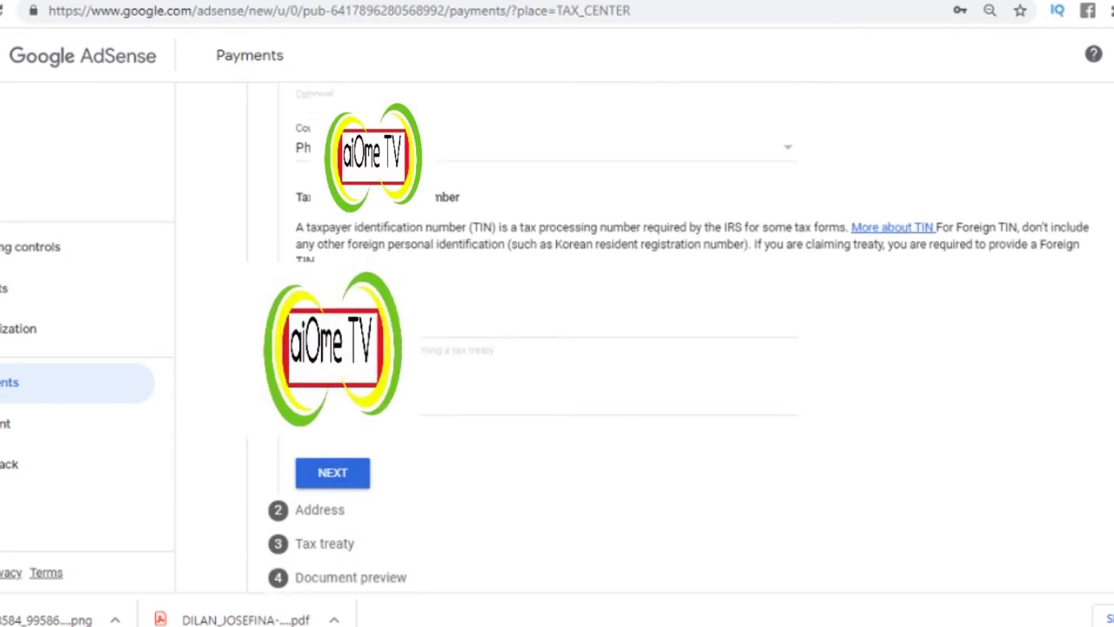
pyautogui.click(319, 473)
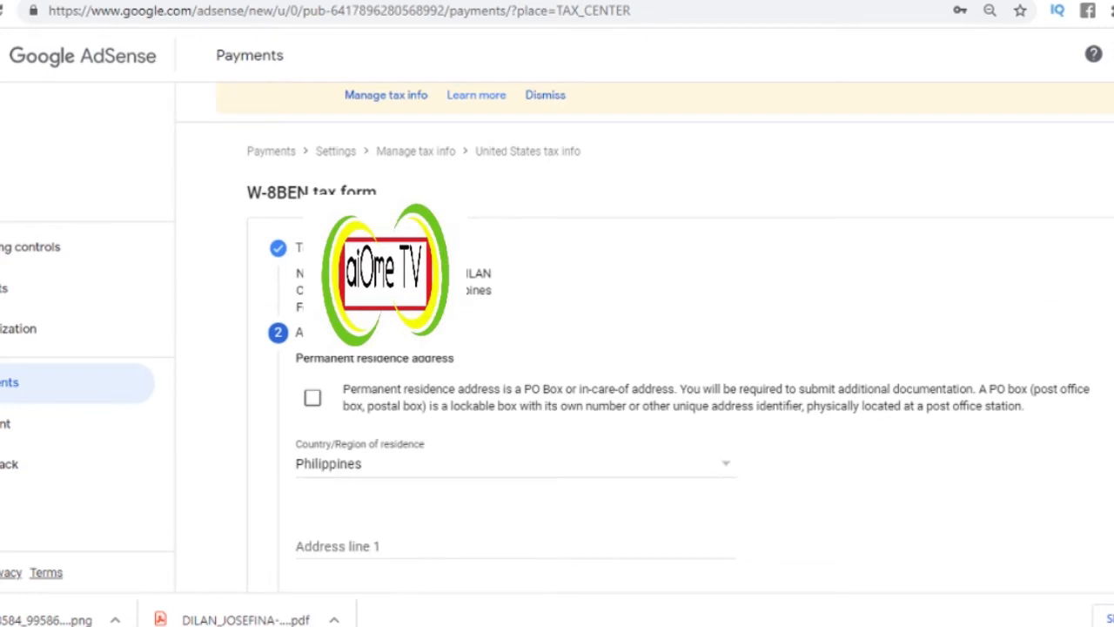
# Complete the permanent residence address, mark the mailing address as the same, and continue to the Tax treaty section
pyautogui.scroll(-10, 557, 349)
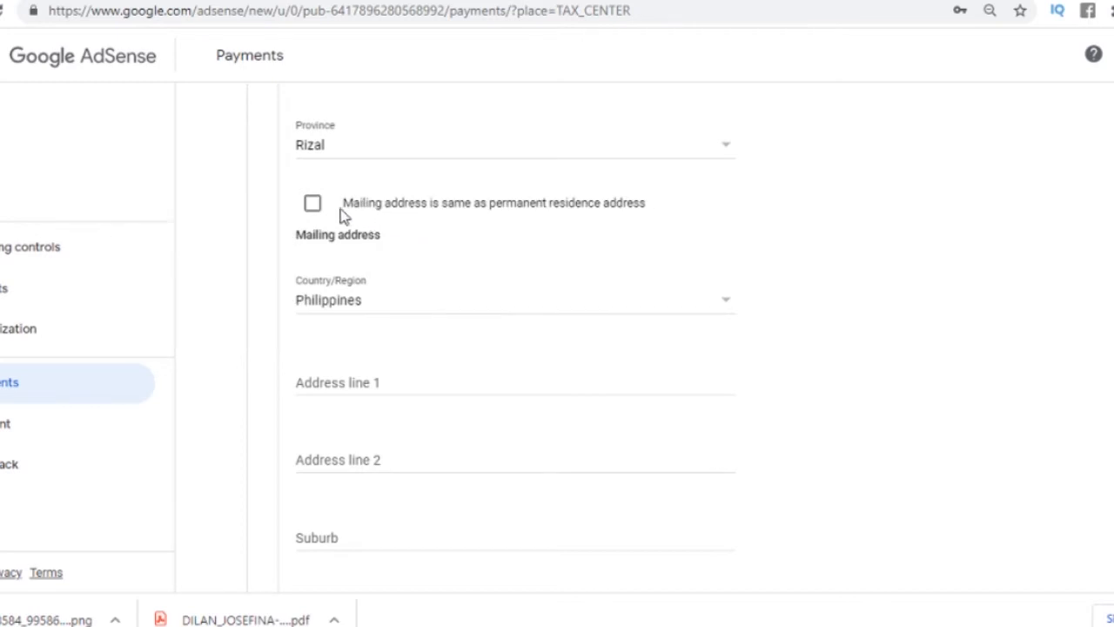
pyautogui.click(307, 205)
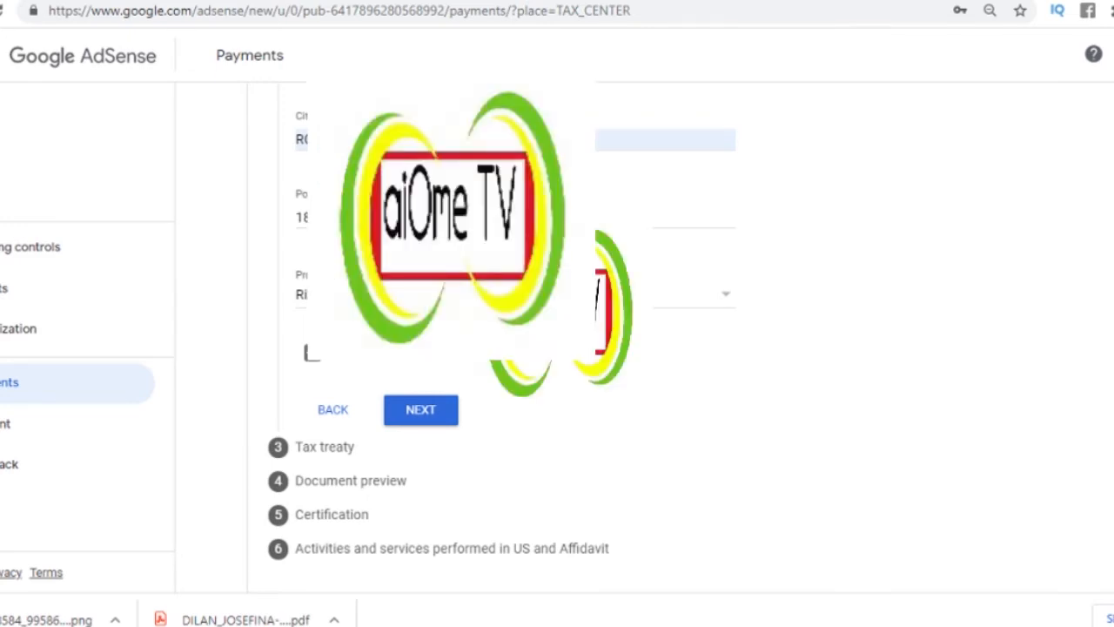
pyautogui.click(426, 413)
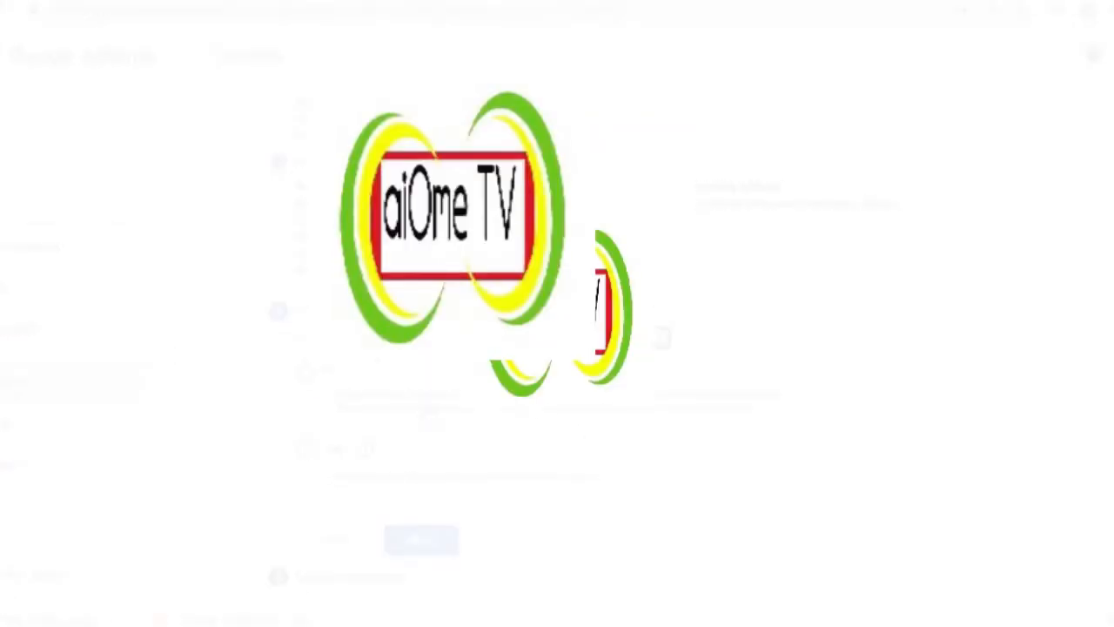
# Answer Yes to claiming a reduced withholding rate under a tax treaty and set the treaty country to Philippines
pyautogui.scroll(-1, 948, 432)
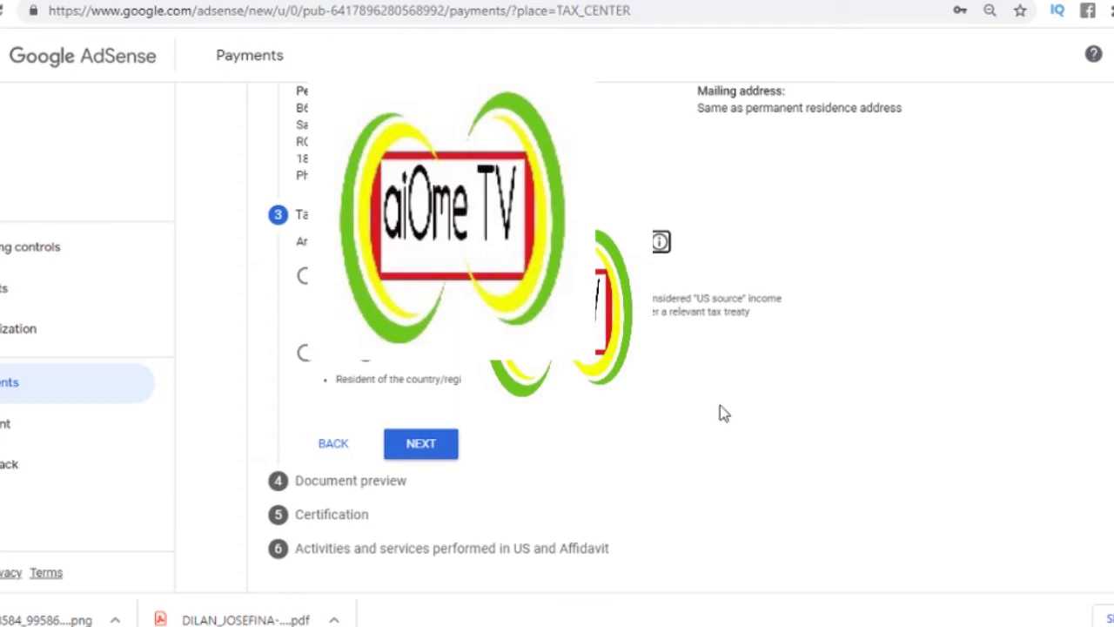
pyautogui.click(306, 355)
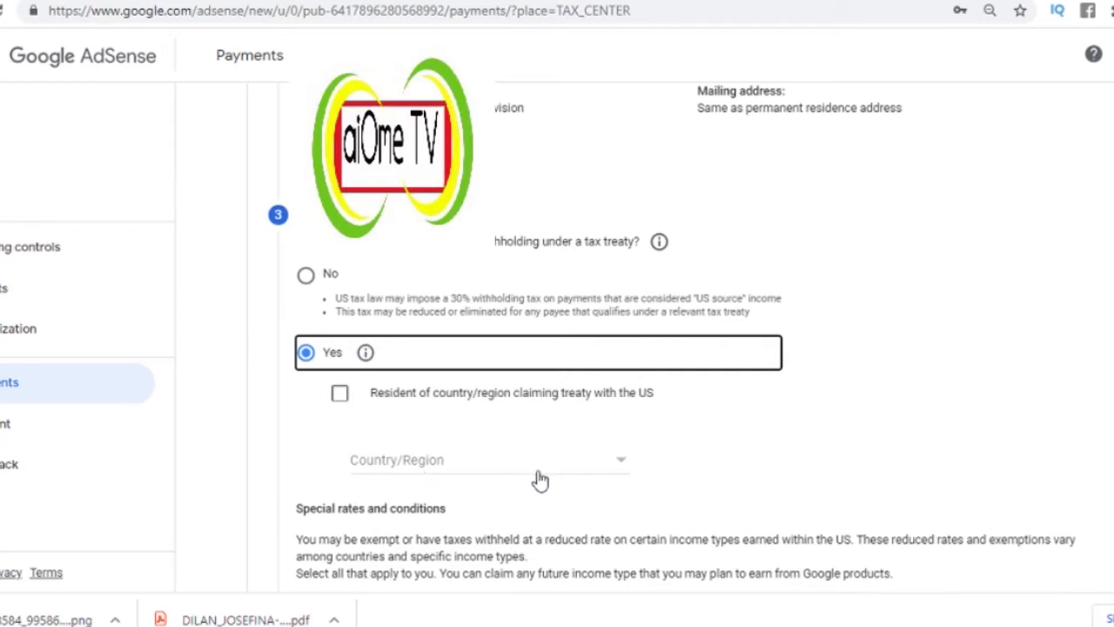
pyautogui.click(625, 467)
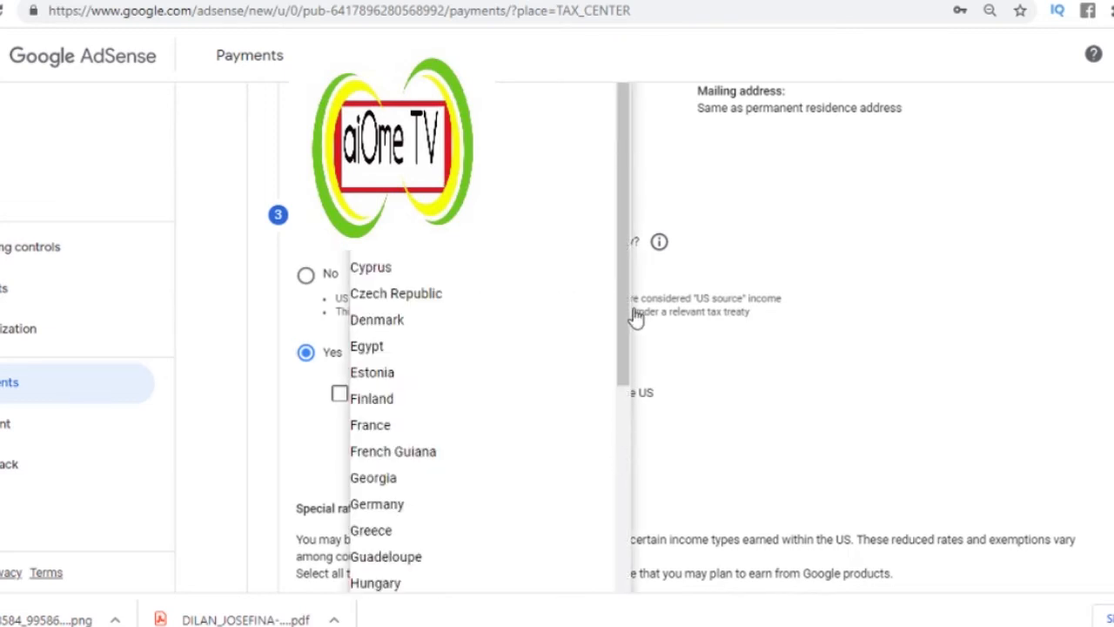
pyautogui.moveTo(625, 320); pyautogui.dragTo(625, 549)
pyautogui.moveTo(628, 323); pyautogui.dragTo(625, 549)
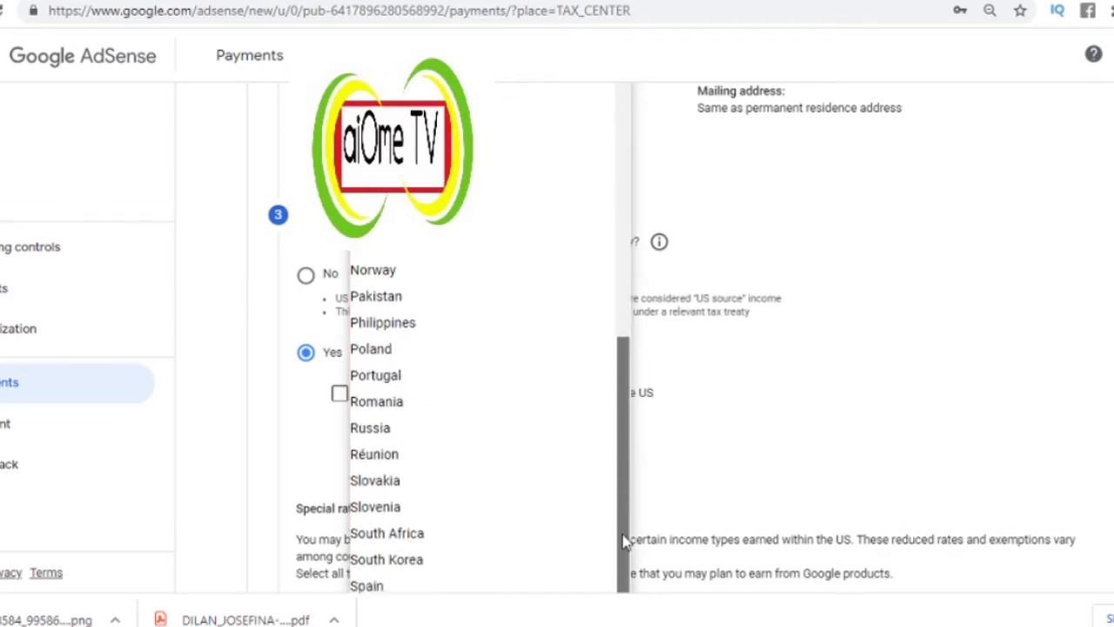
pyautogui.click(462, 323)
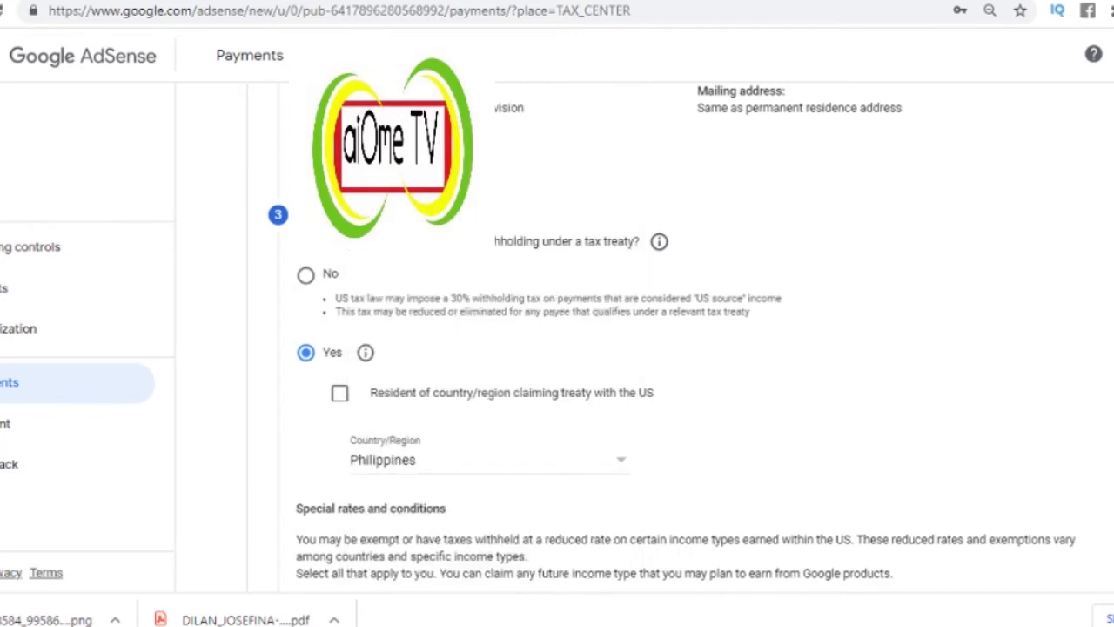
# Claim Services (such as AdSense) under Article 8 and paragraph 1 with the 0% (Reduced treaty rate) withholding rate
pyautogui.scroll(1, 557, 375)
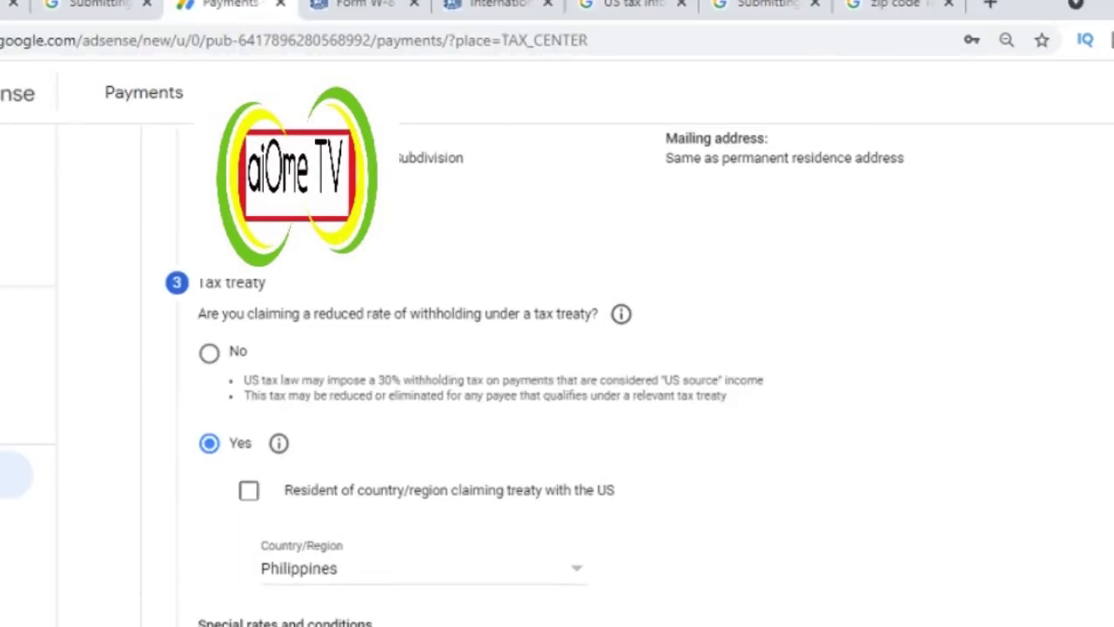
pyautogui.scroll(-1, 557, 374)
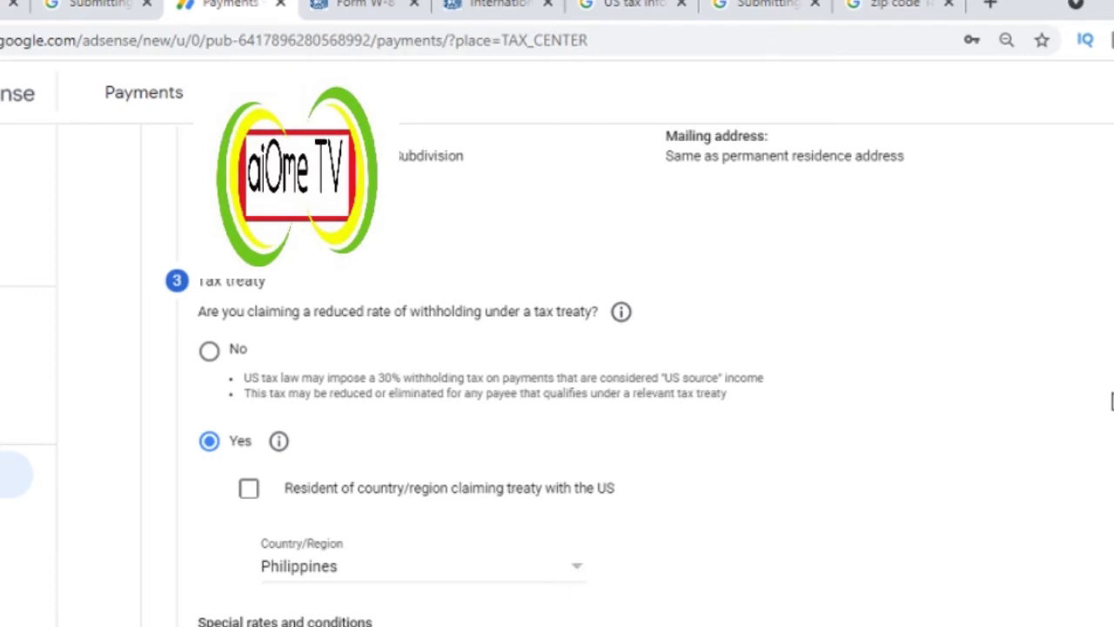
pyautogui.scroll(-3, 635, 375)
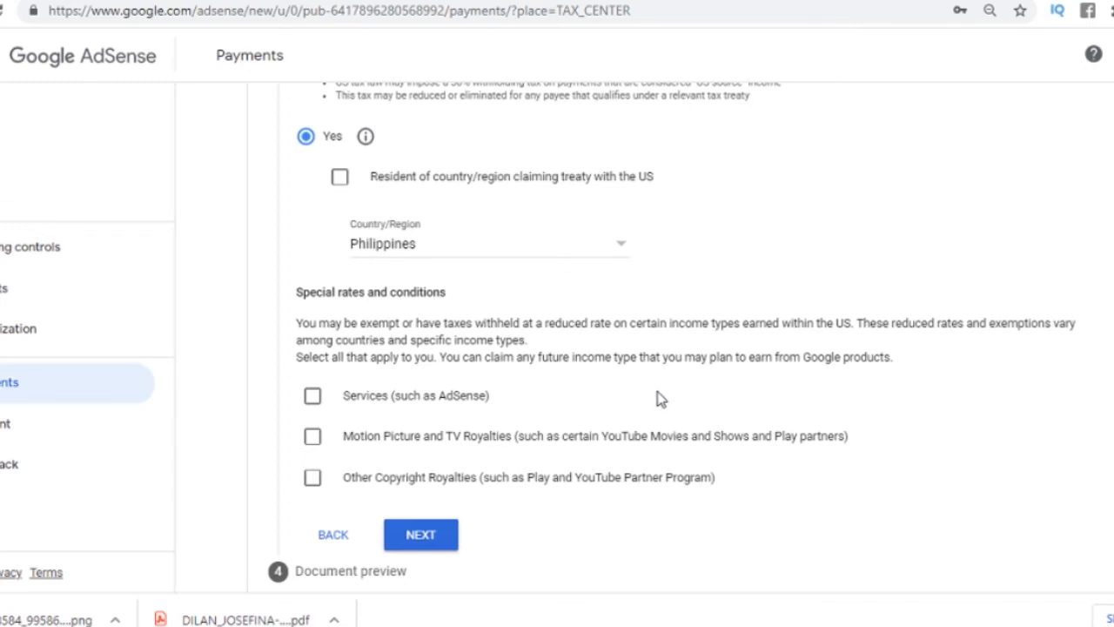
pyautogui.click(313, 397)
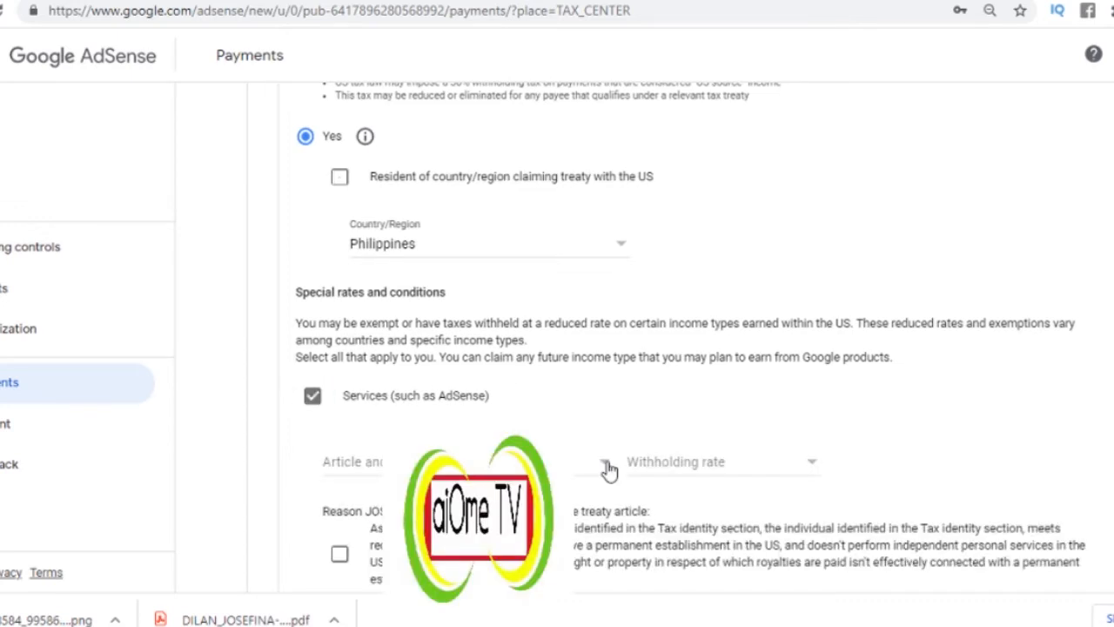
pyautogui.click(607, 467)
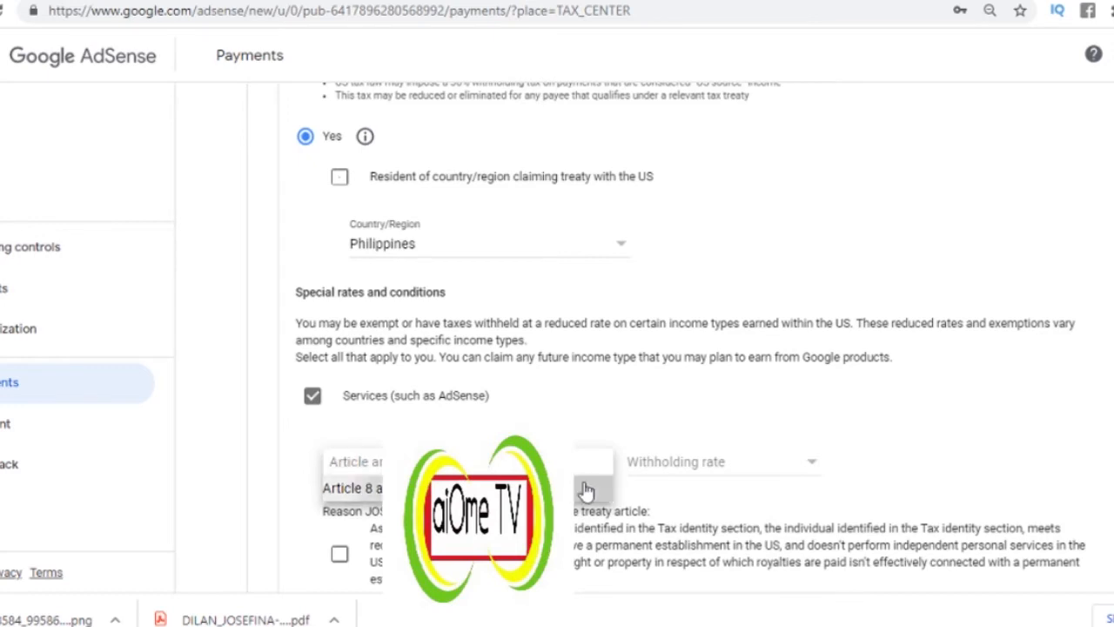
pyautogui.click(586, 490)
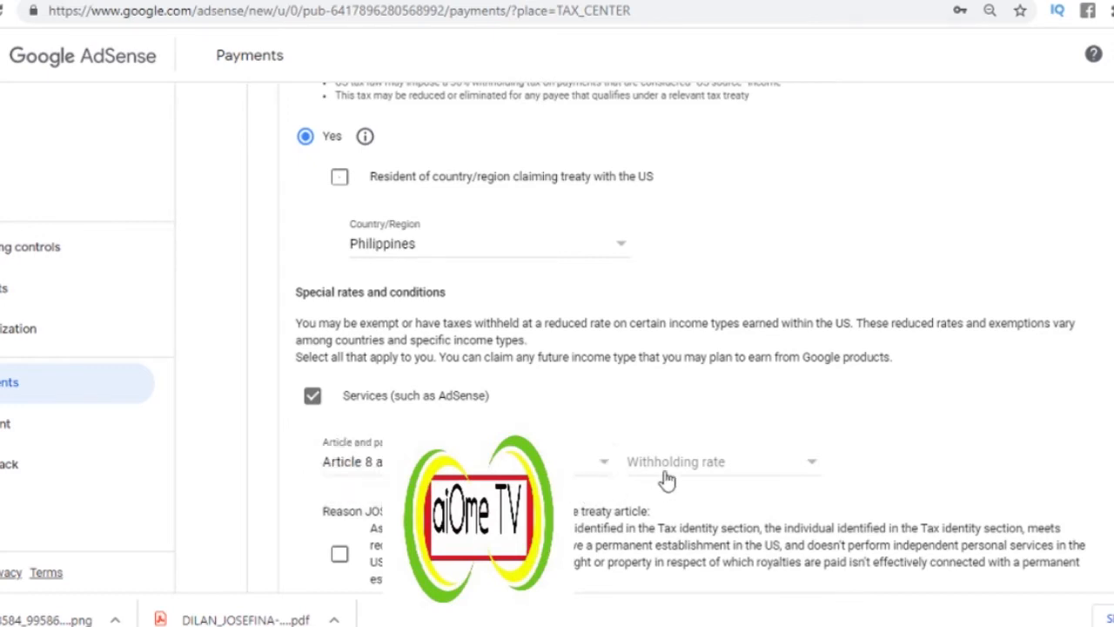
pyautogui.click(815, 467)
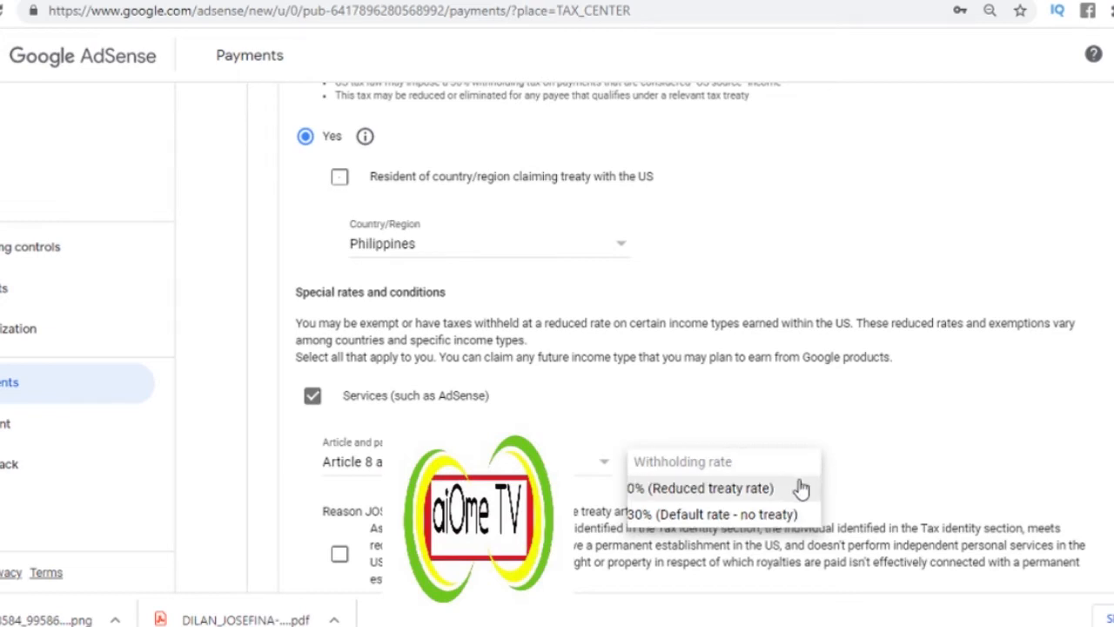
pyautogui.click(801, 490)
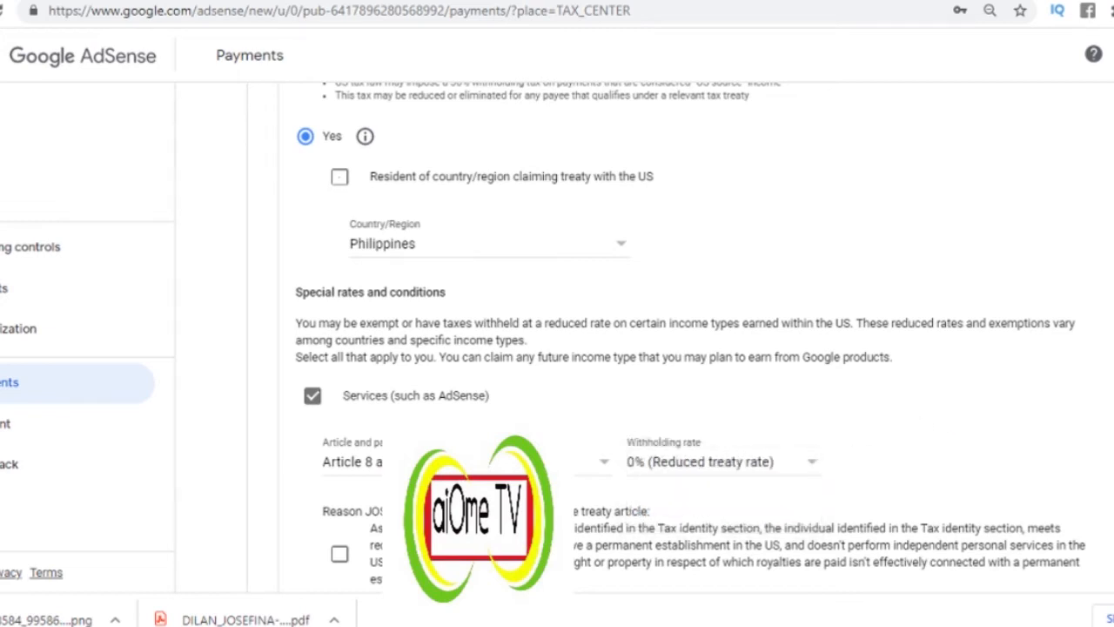
pyautogui.click(603, 470)
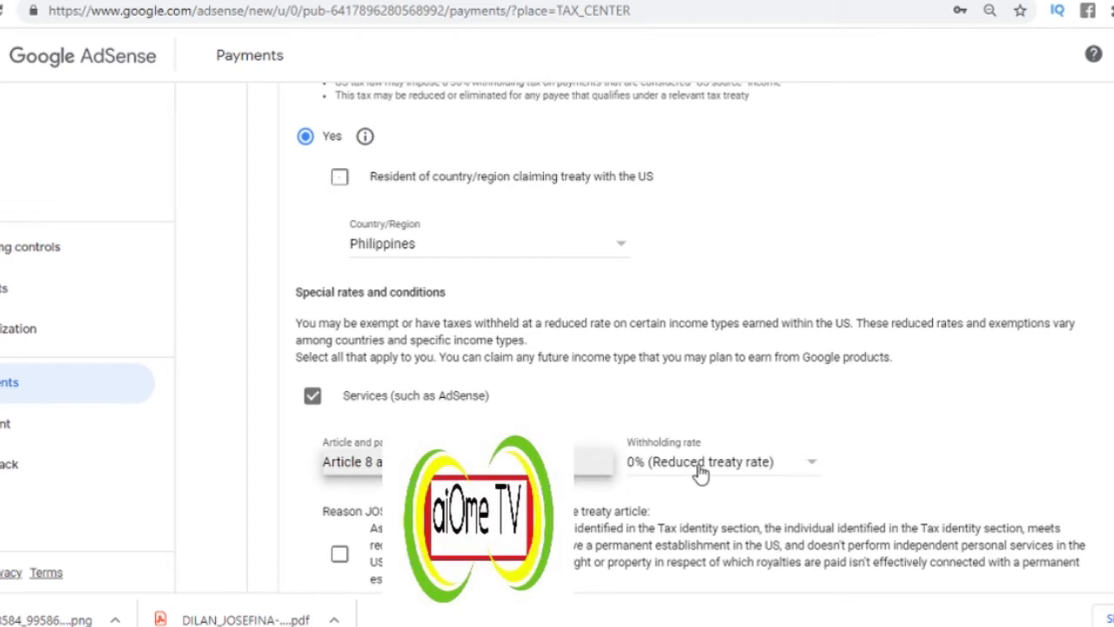
pyautogui.click(822, 468)
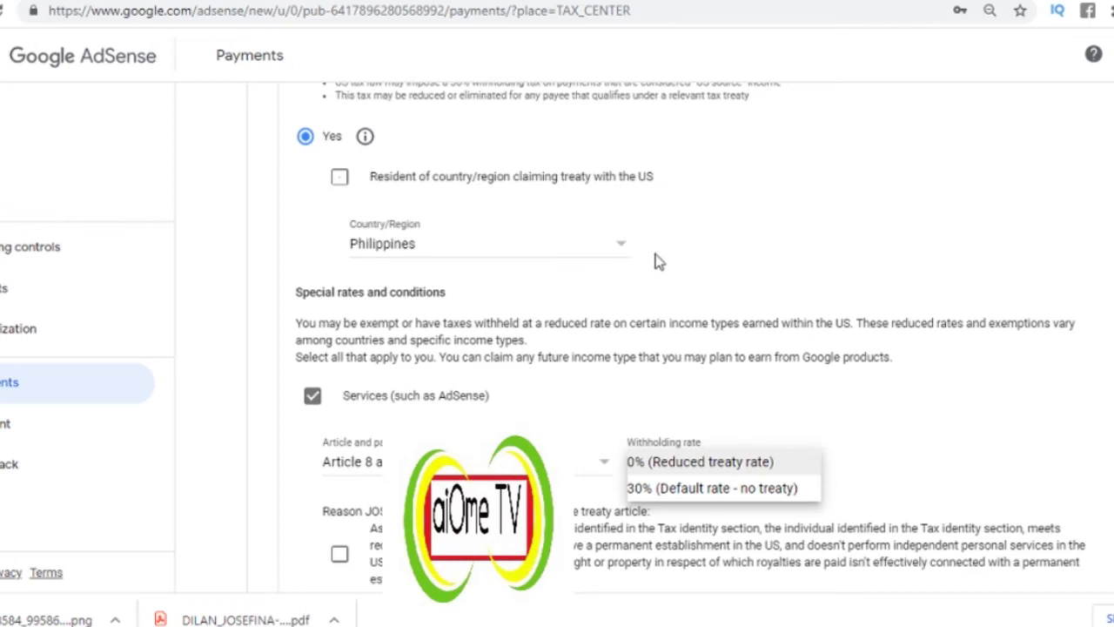
pyautogui.click(866, 453)
# Confirm the reason that the Services income meets the terms of the treaty article
pyautogui.scroll(-2, 888, 450)
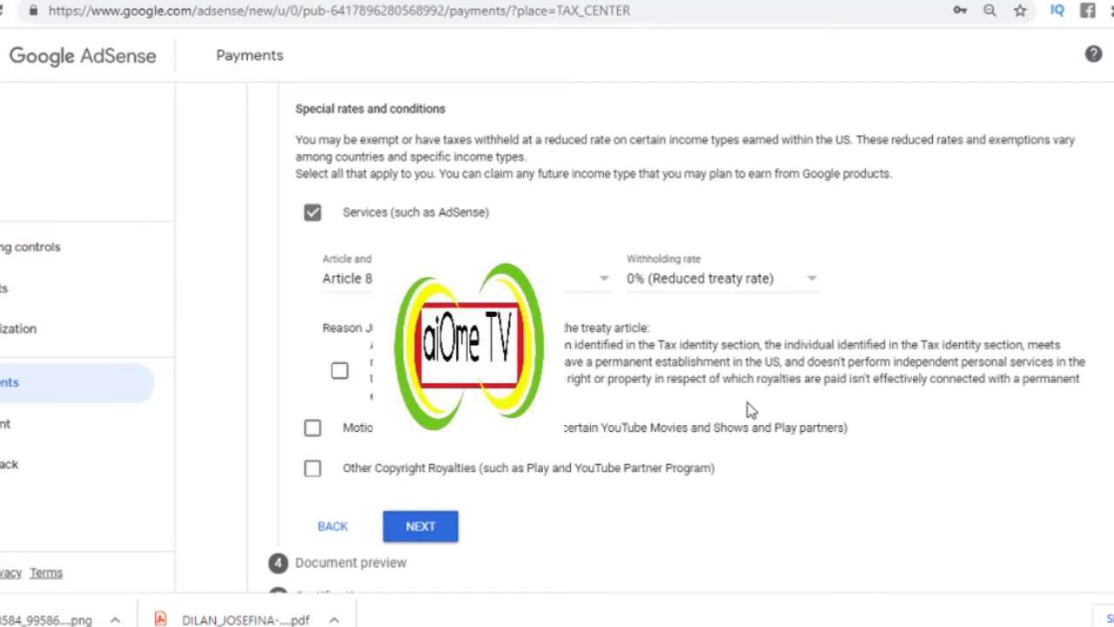
pyautogui.scroll(-1, 749, 409)
pyautogui.click(341, 291)
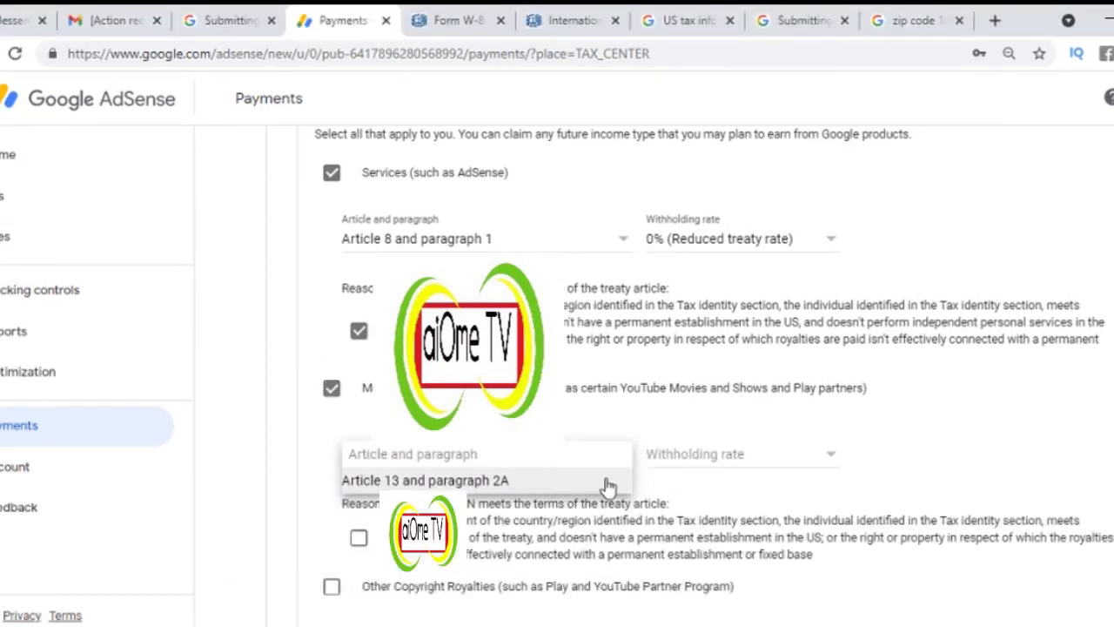
# Set Motion Picture and TV Royalties to Article 13 and paragraph 2A at 15% (Reduced treaty rate) and confirm the treaty reason
pyautogui.click(608, 483)
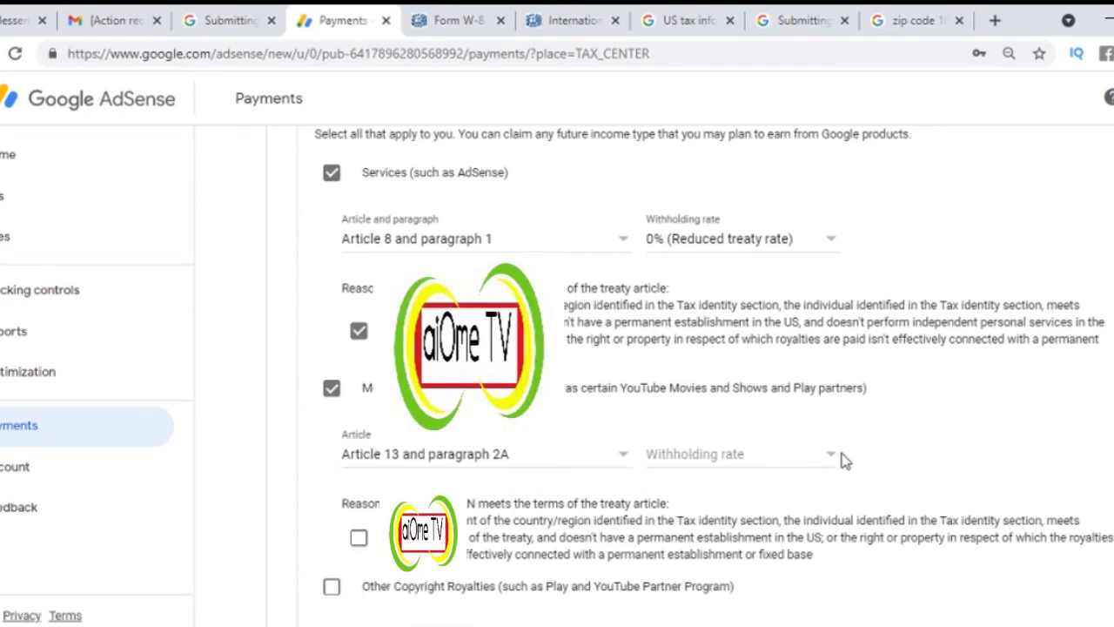
pyautogui.click(822, 455)
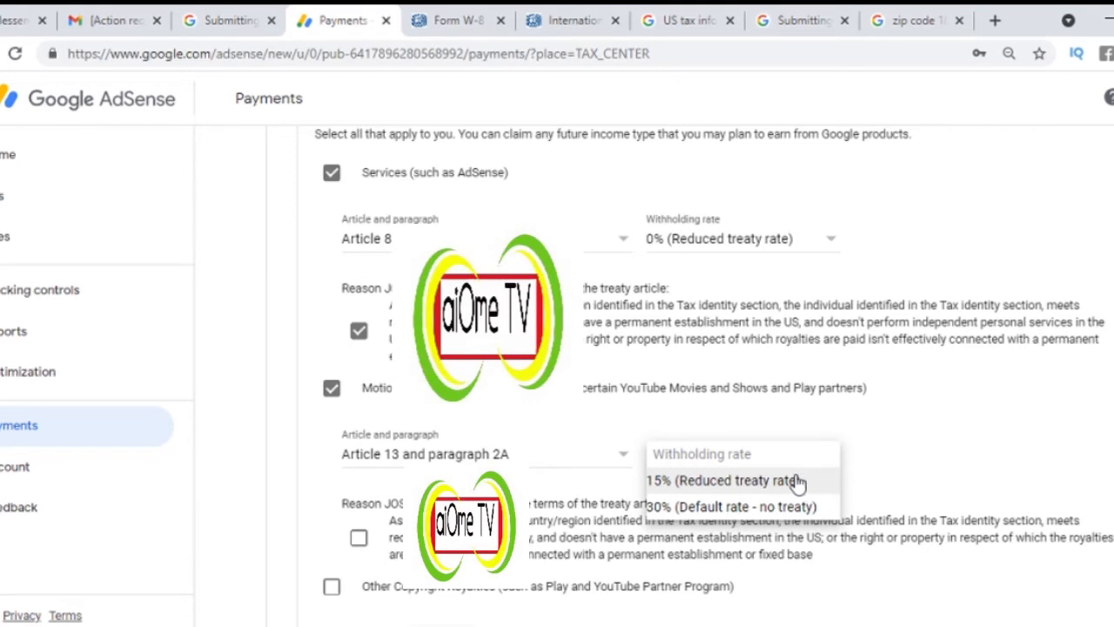
pyautogui.click(798, 481)
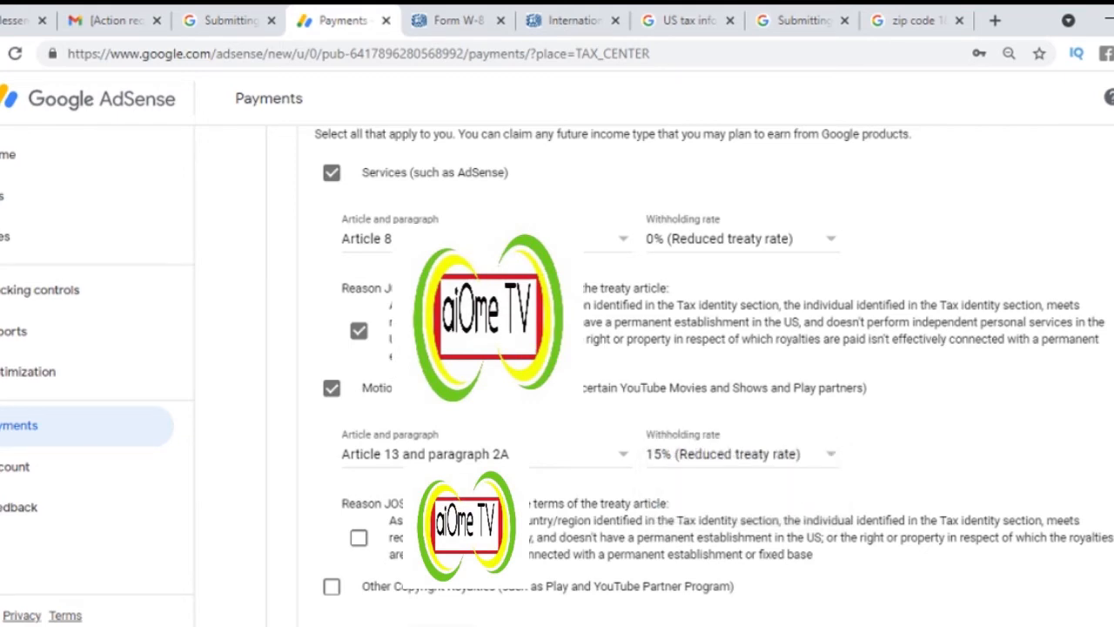
pyautogui.scroll(-2, 357, 383)
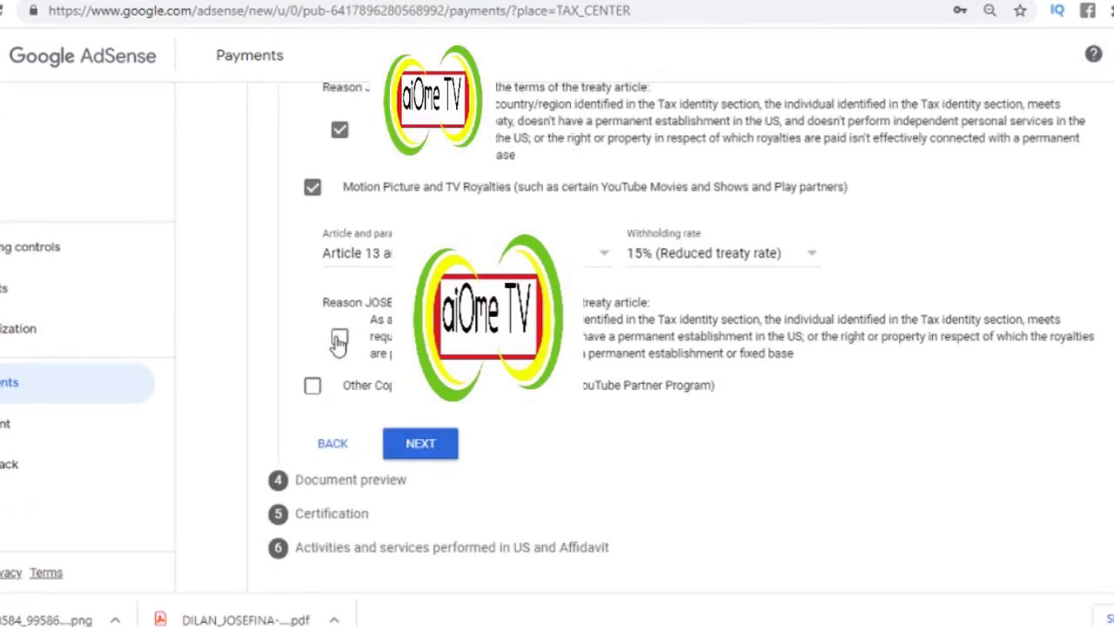
pyautogui.click(339, 340)
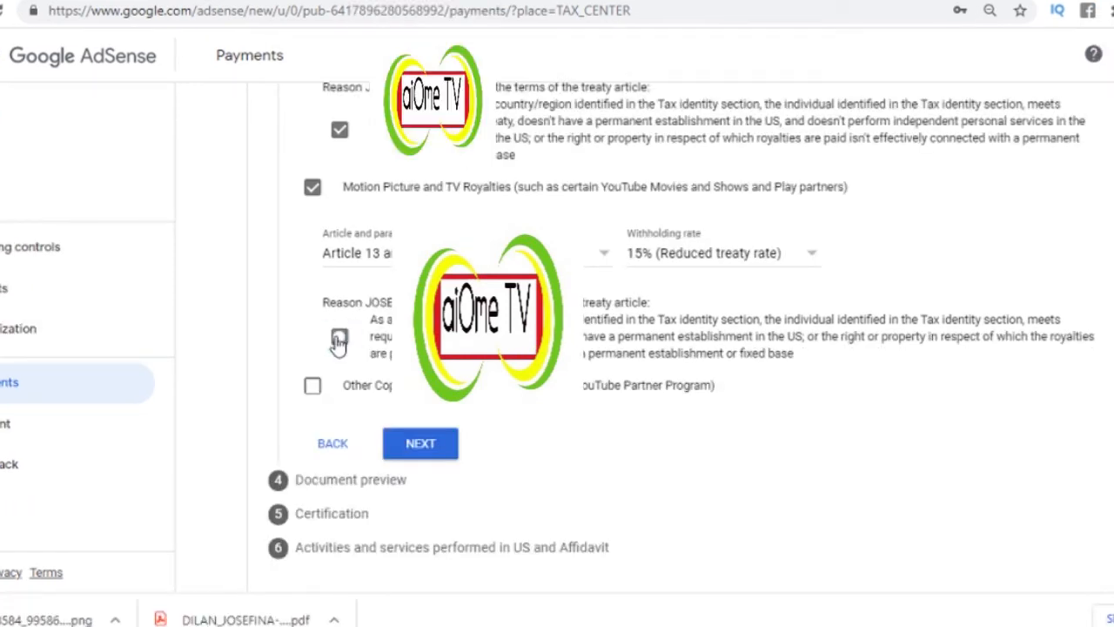
# Claim Other Copyright Royalties under Article 13 and paragraph 2A with the reduced treaty rate
pyautogui.click(311, 390)
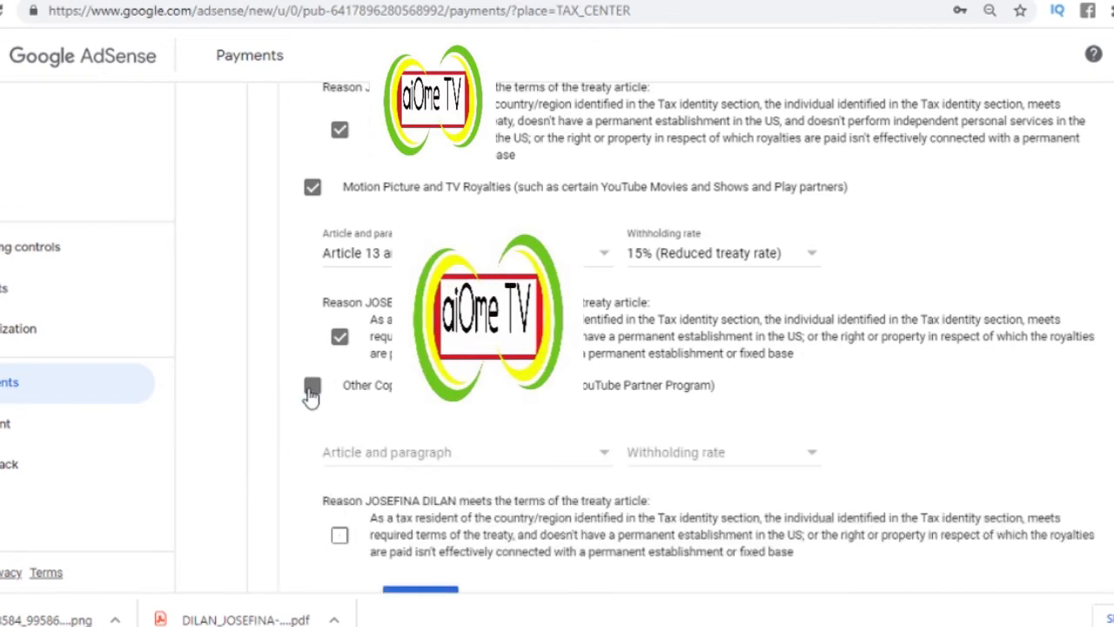
pyautogui.click(608, 452)
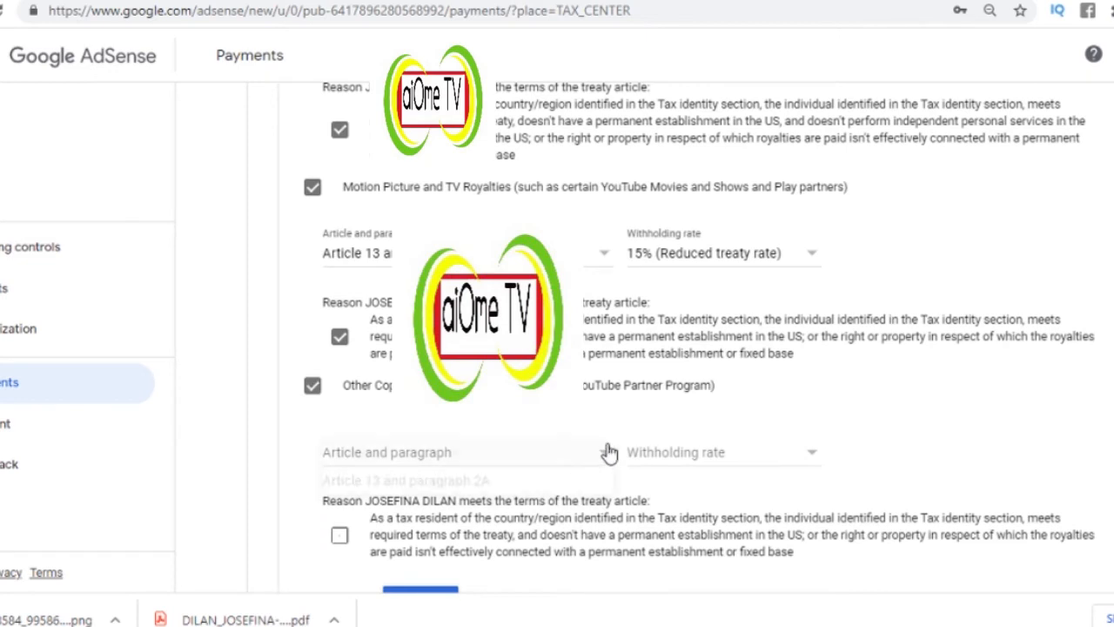
pyautogui.click(553, 481)
pyautogui.click(812, 461)
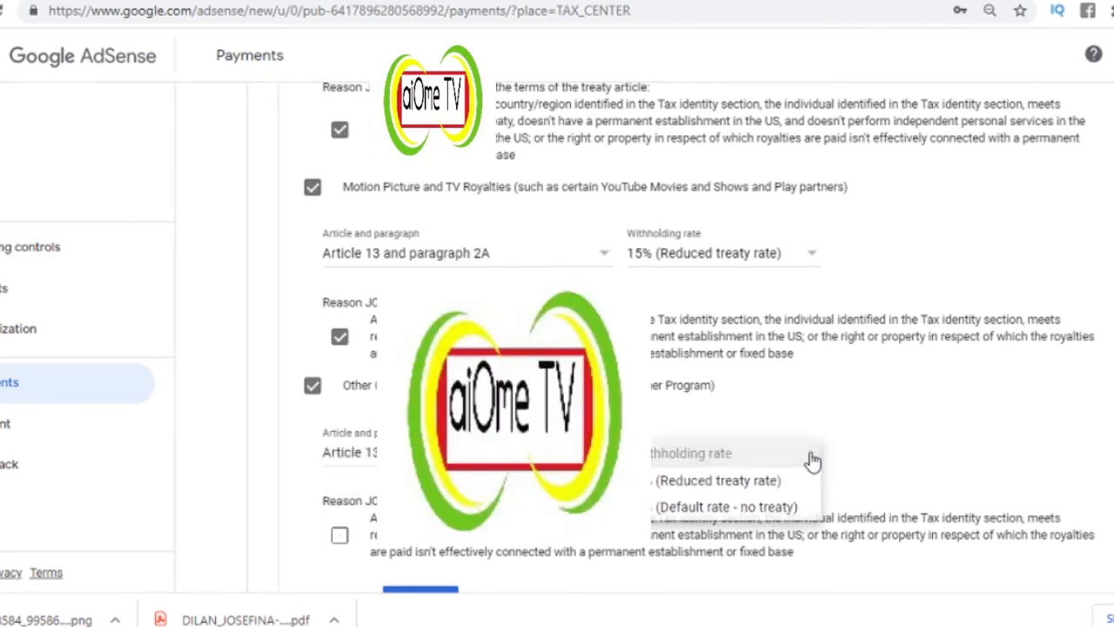
pyautogui.click(799, 478)
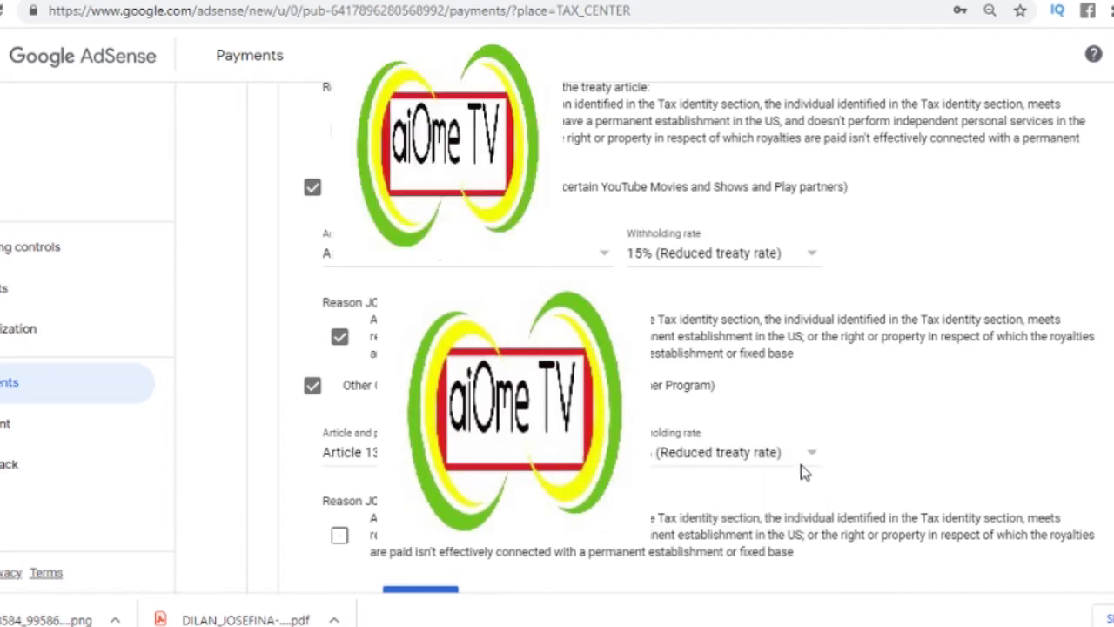
pyautogui.click(811, 454)
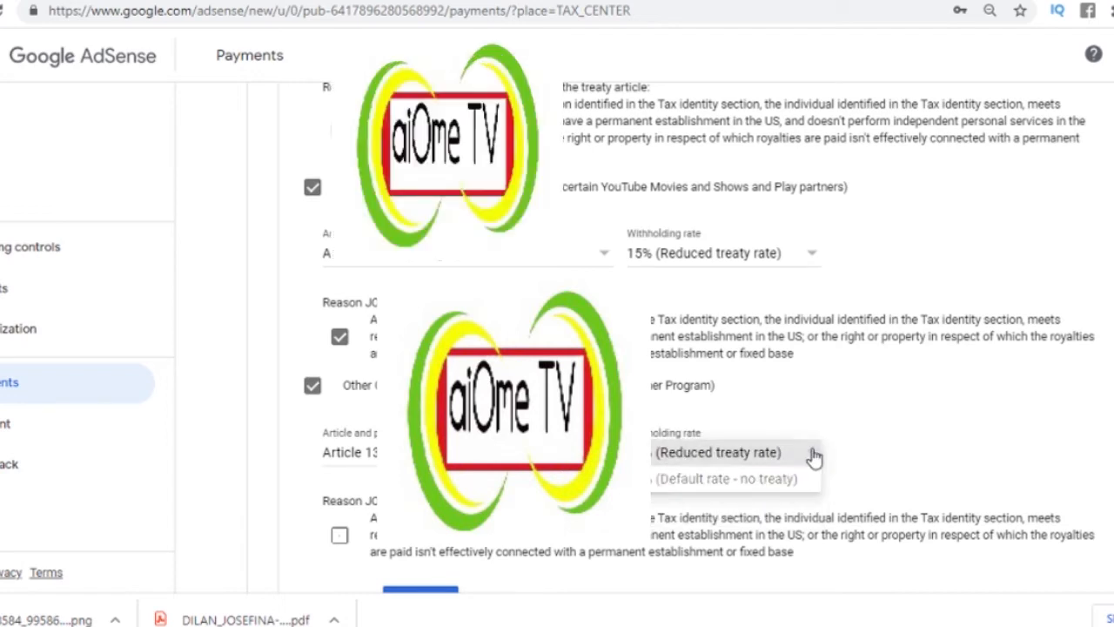
pyautogui.click(809, 455)
# Confirm being a resident of the country/region claiming a treaty with the US
pyautogui.scroll(-2, 808, 455)
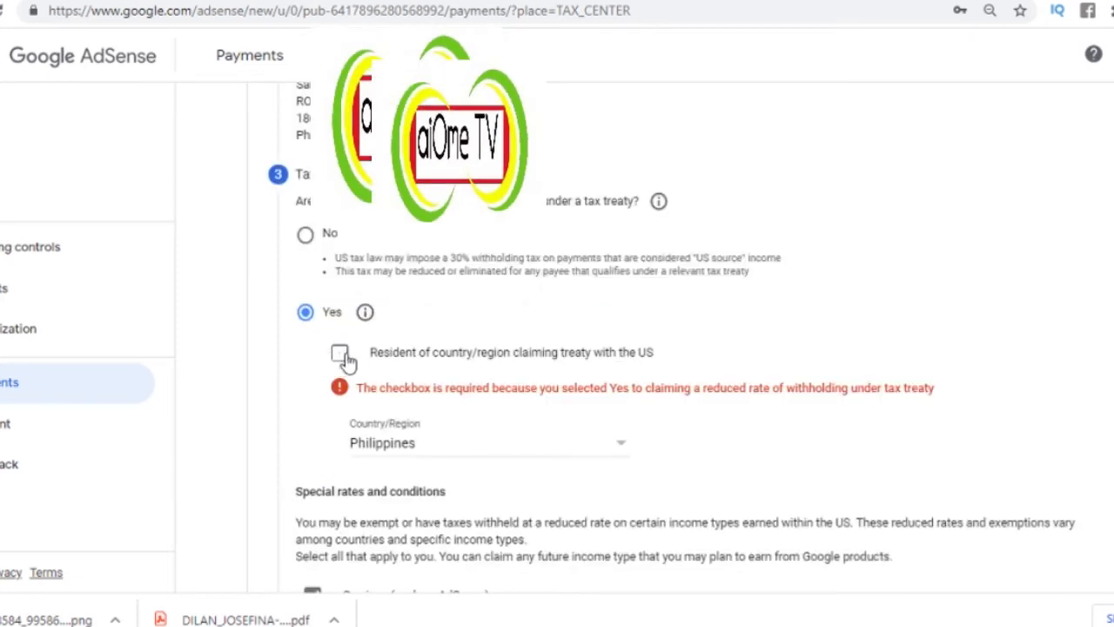
pyautogui.click(341, 355)
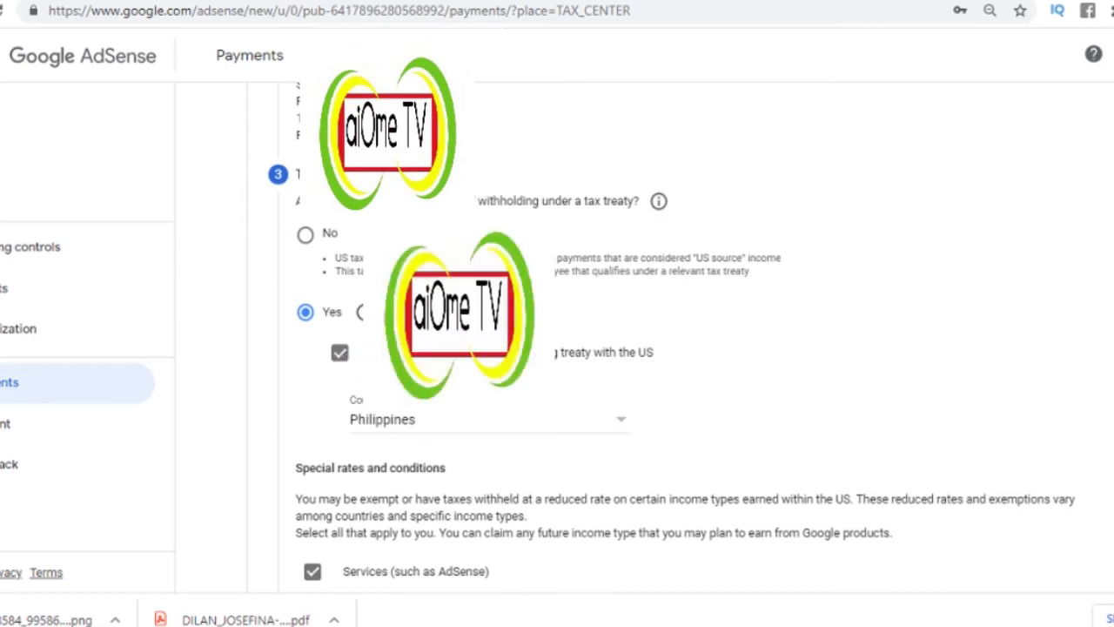
# Review the W-8BEN form from the Tax identity and Address summaries down through the tax treaty special rates and conditions
pyautogui.scroll(4, 644, 331)
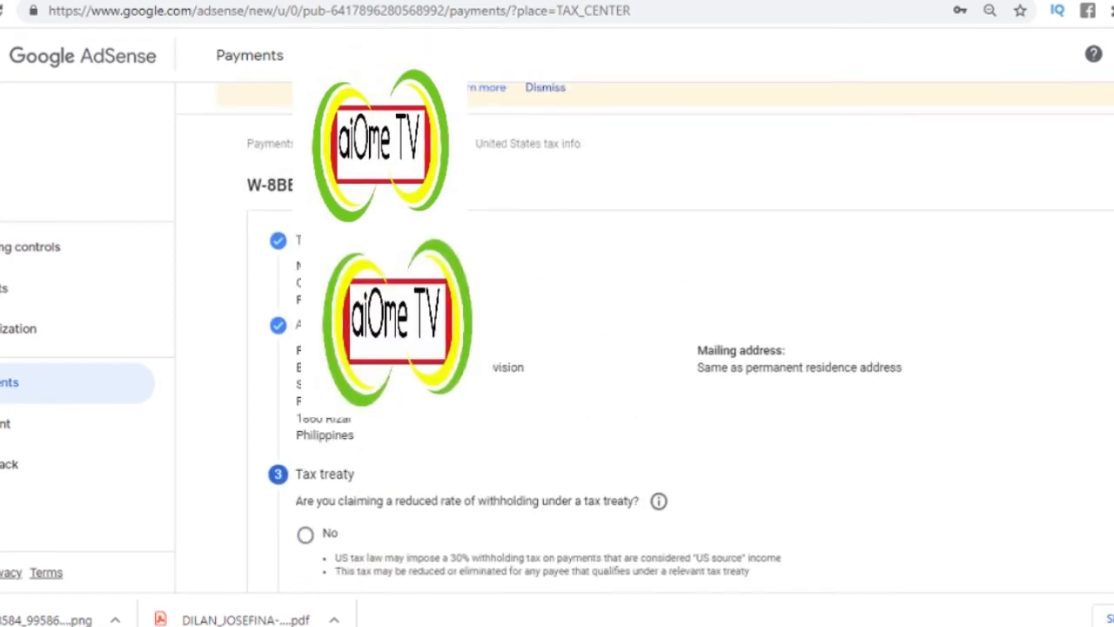
pyautogui.doubleClick(645, 140)
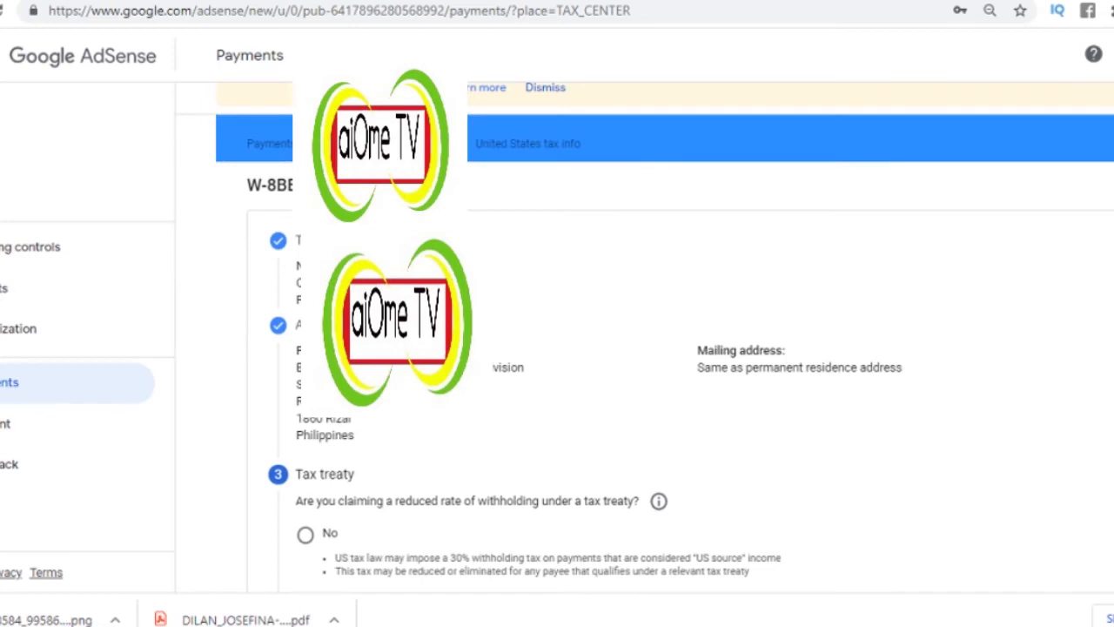
pyautogui.scroll(-3, 645, 338)
pyautogui.scroll(-2, 645, 338)
pyautogui.scroll(-1, 645, 338)
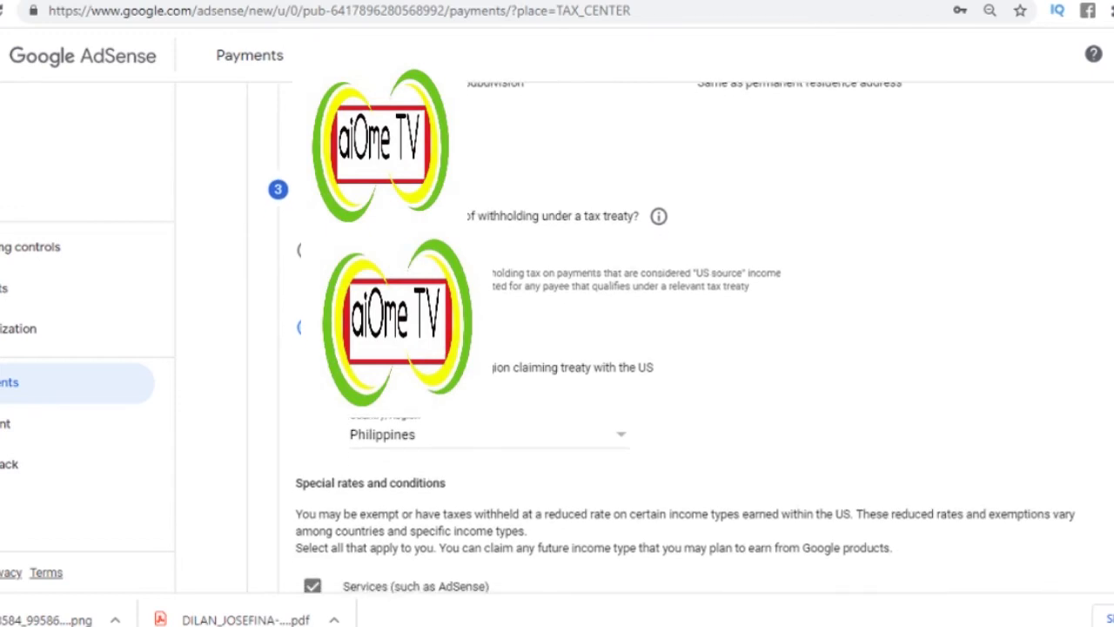
pyautogui.scroll(-1, 645, 338)
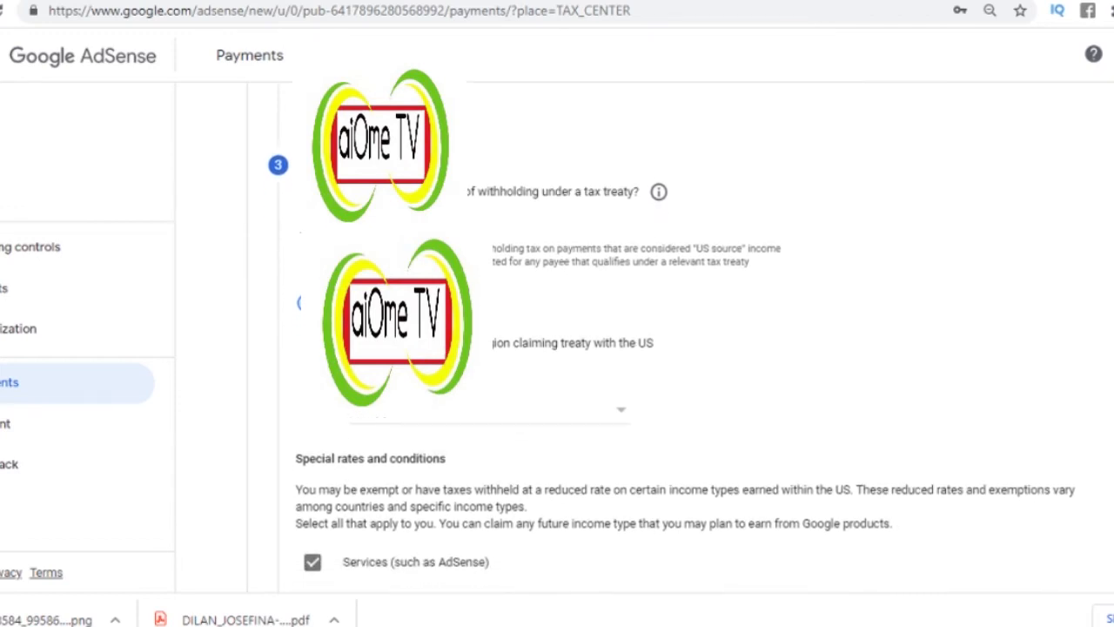
pyautogui.scroll(-1, 671, 354)
pyautogui.scroll(-4, 671, 354)
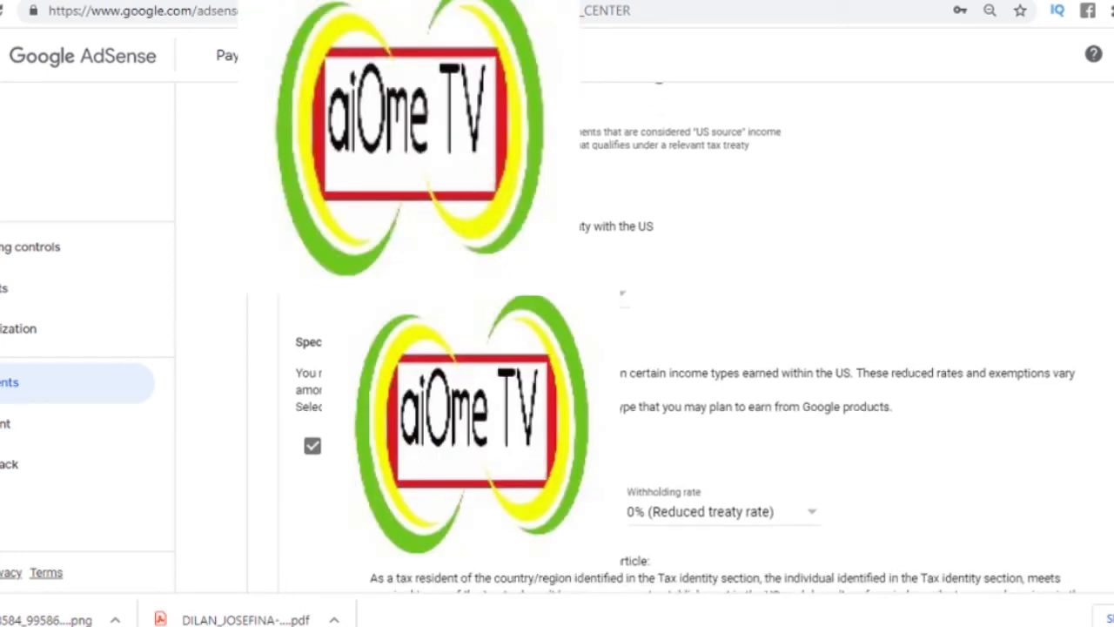
pyautogui.scroll(-1, 679, 348)
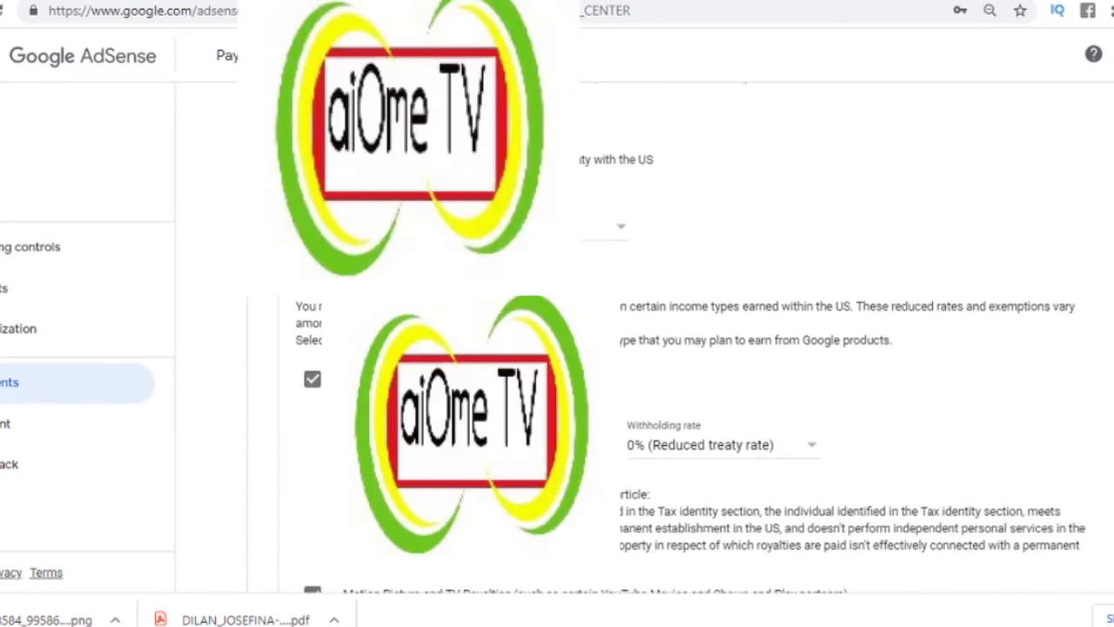
pyautogui.scroll(-5, 679, 349)
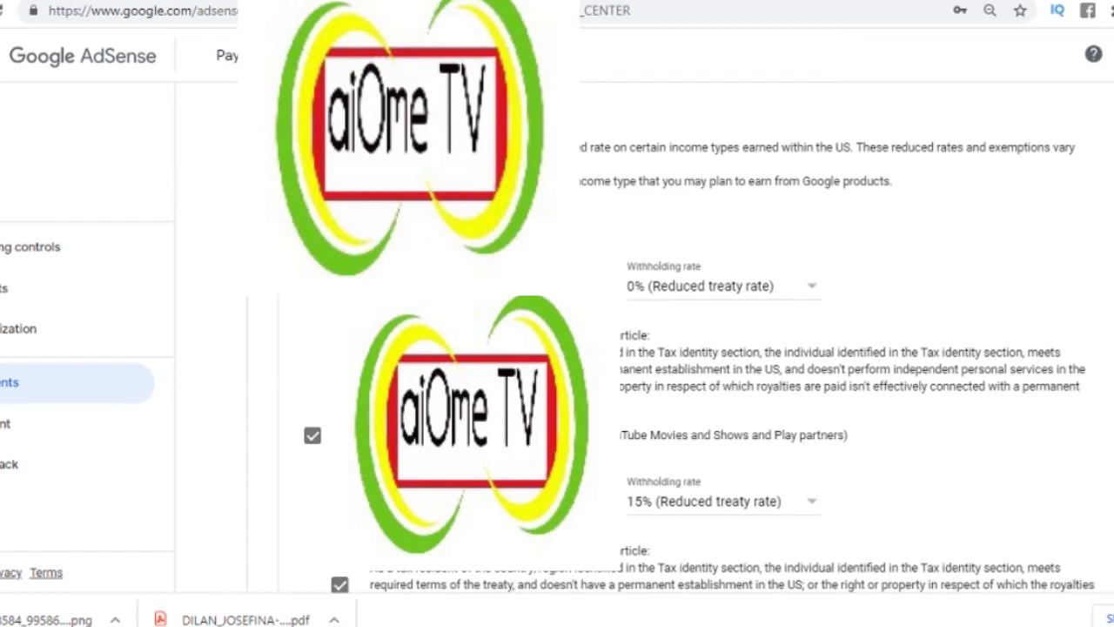
pyautogui.scroll(-1, 679, 348)
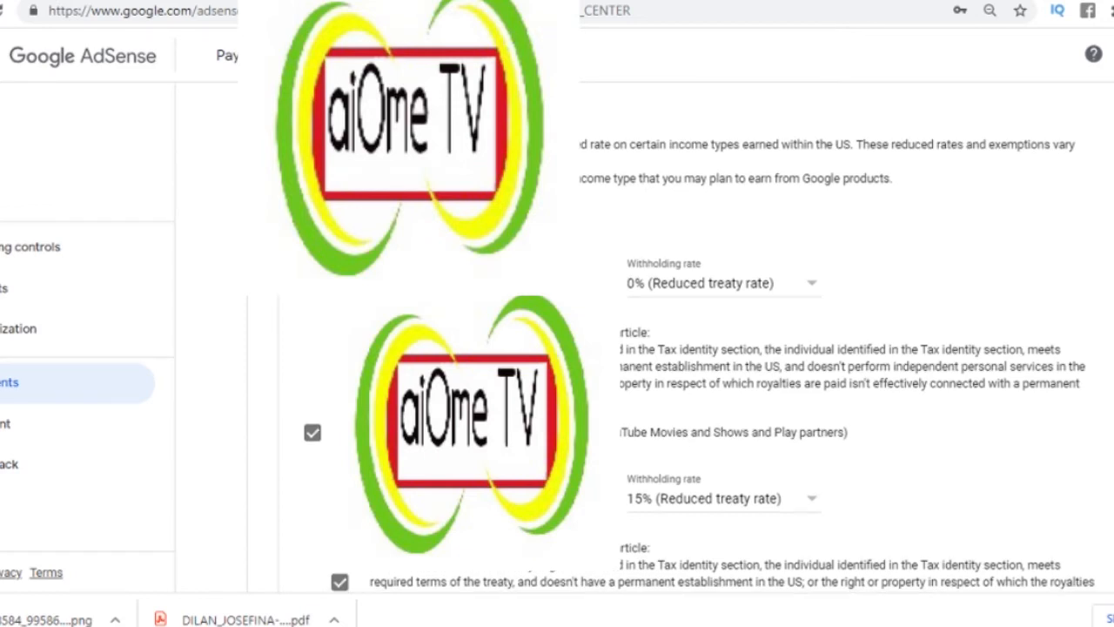
pyautogui.scroll(-2, 697, 349)
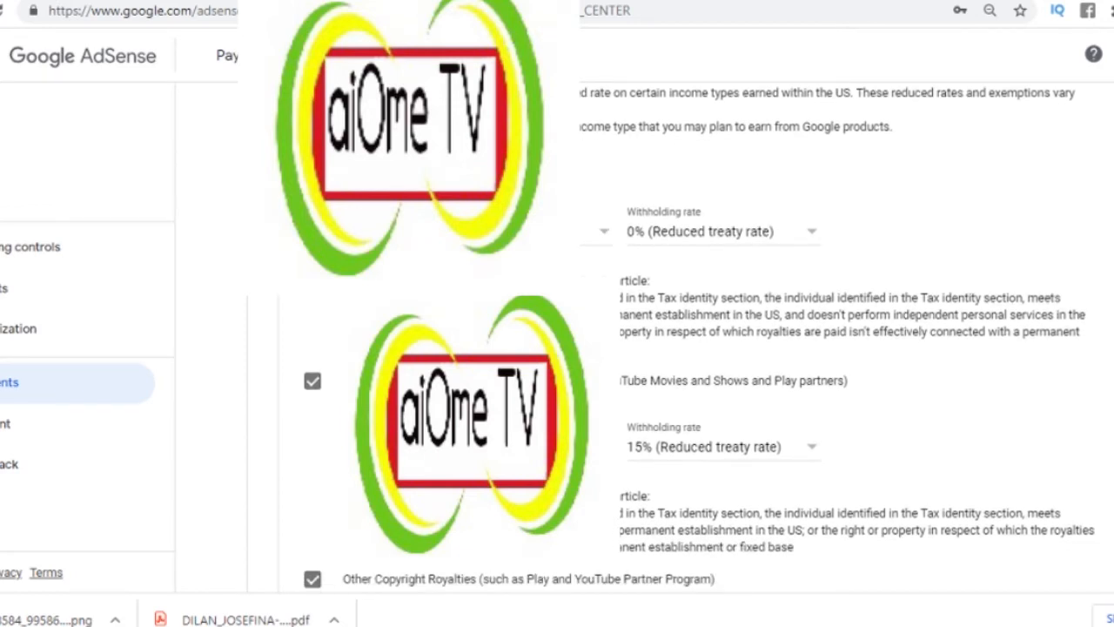
pyautogui.scroll(-1, 696, 348)
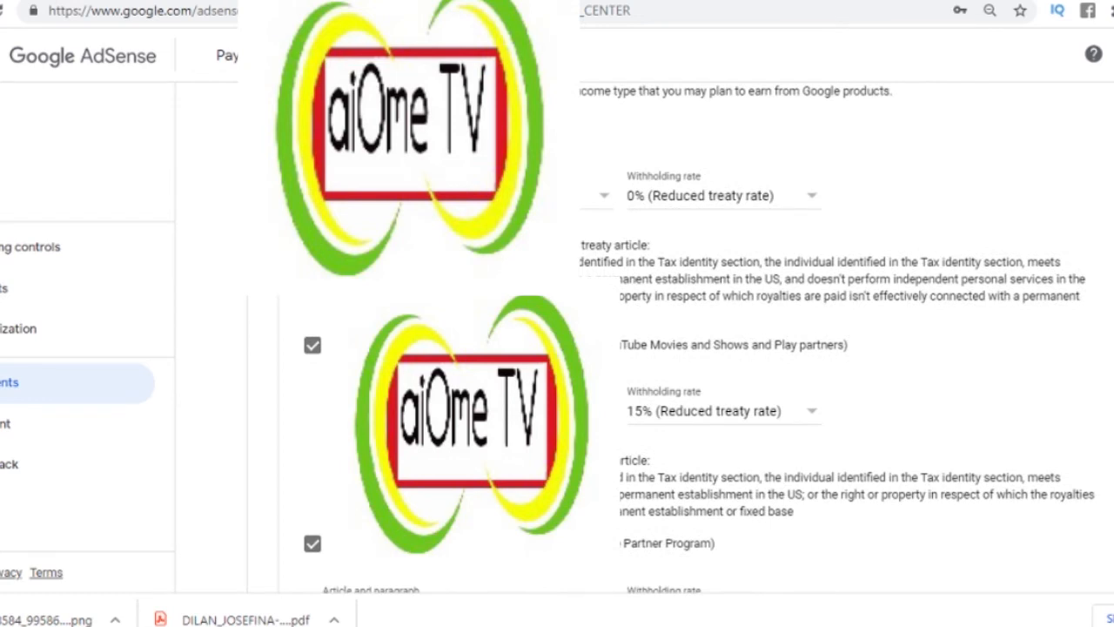
pyautogui.scroll(1, 697, 348)
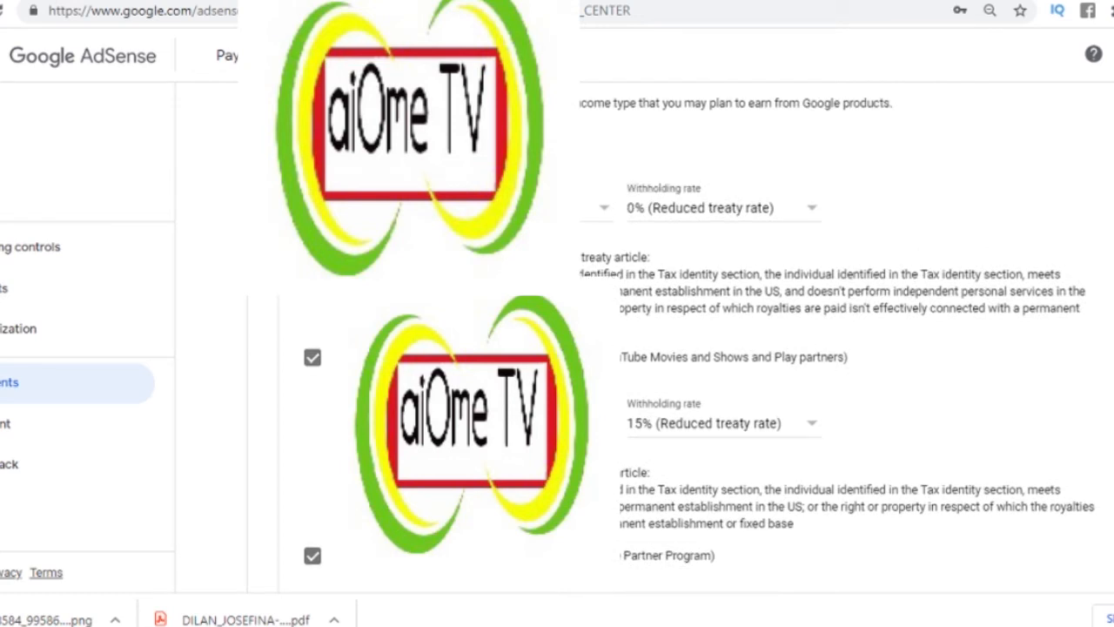
# Check the reduced treaty rates claimed for each income type and continue to the document preview
pyautogui.scroll(-1, 696, 348)
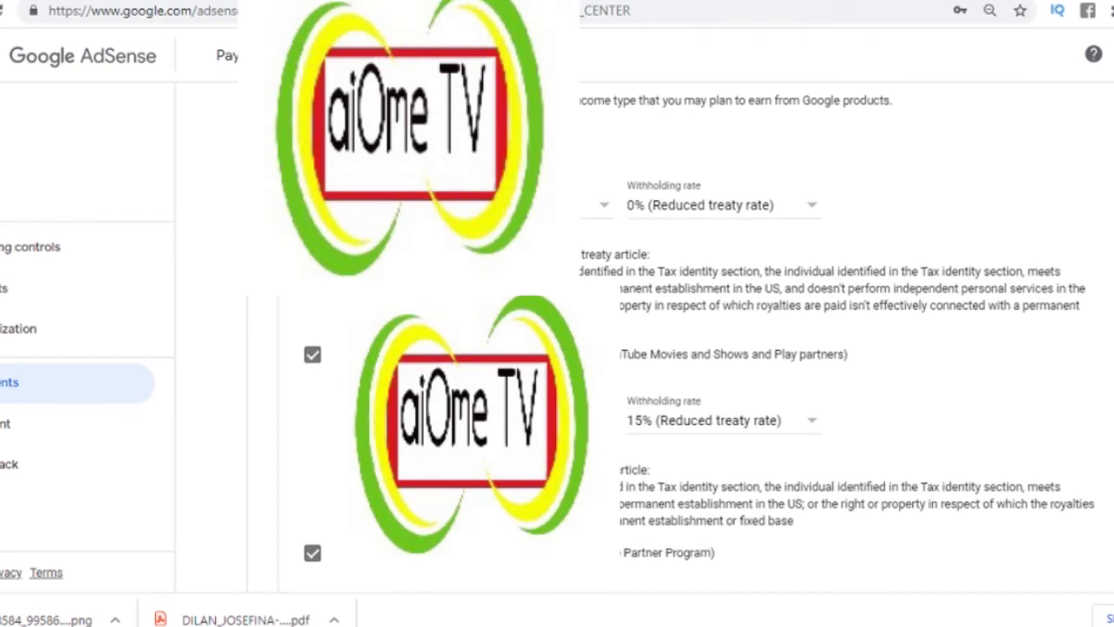
pyautogui.scroll(-3, 697, 348)
pyautogui.scroll(-3, 696, 348)
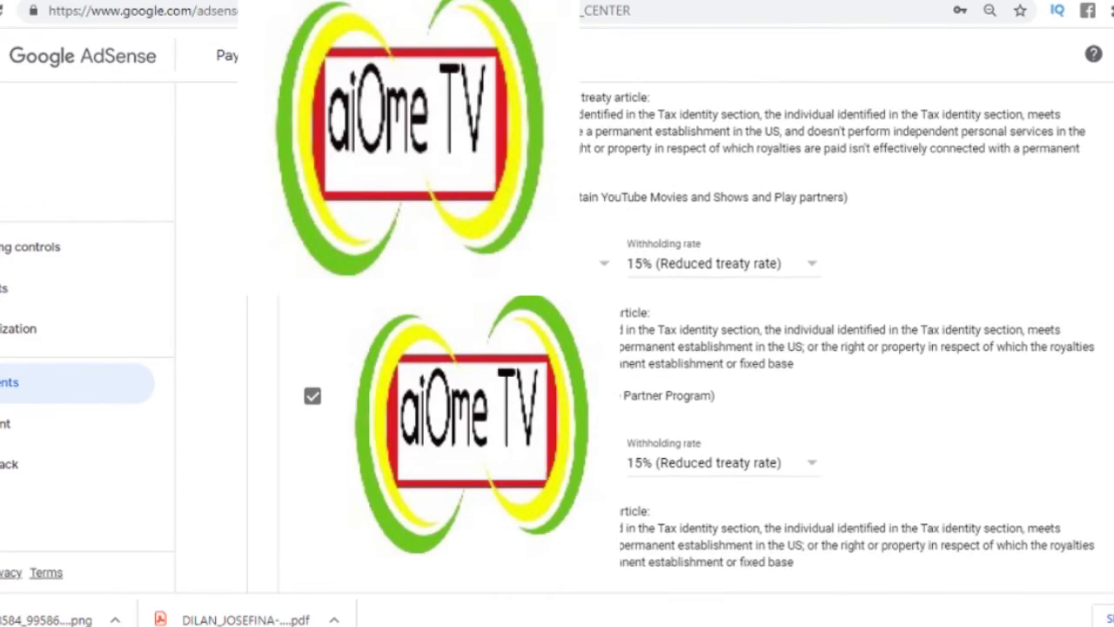
pyautogui.scroll(-2, 721, 397)
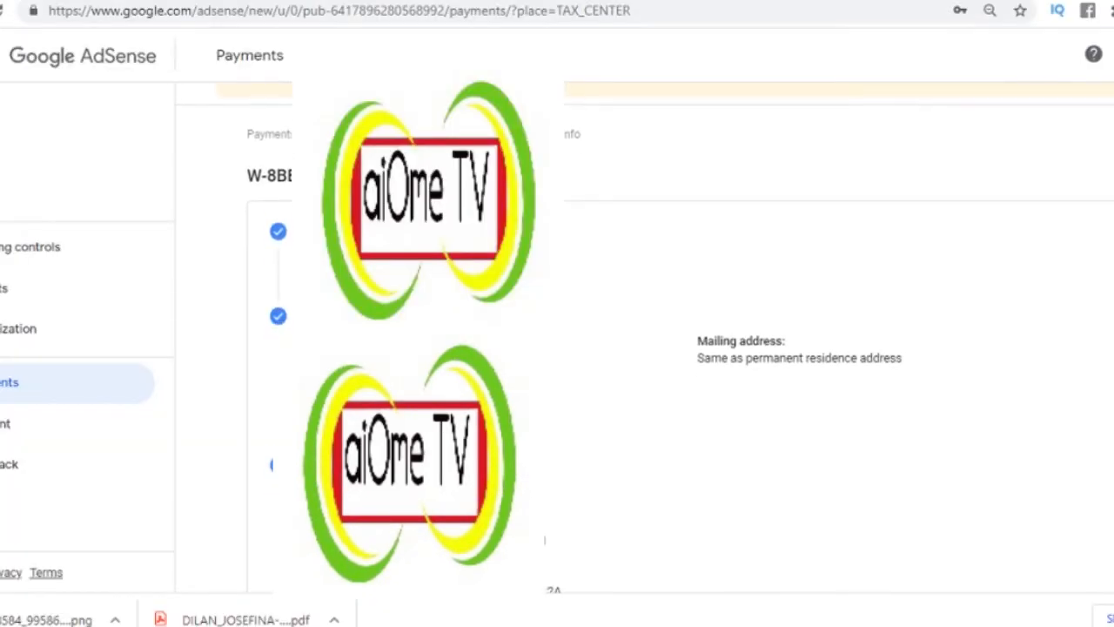
# Review the form summaries and the generated W-8BEN PDFs in the document preview, including the Other copyright form
pyautogui.scroll(-1, 680, 348)
pyautogui.scroll(-1, 679, 348)
pyautogui.scroll(-1, 679, 349)
pyautogui.scroll(-1, 679, 349)
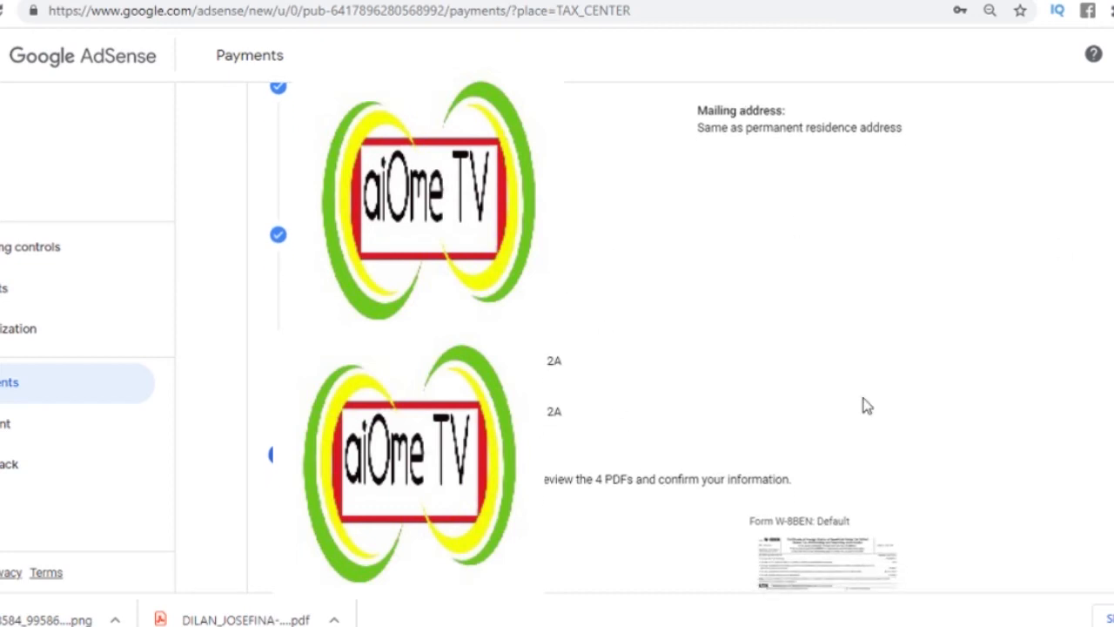
pyautogui.scroll(-2, 679, 348)
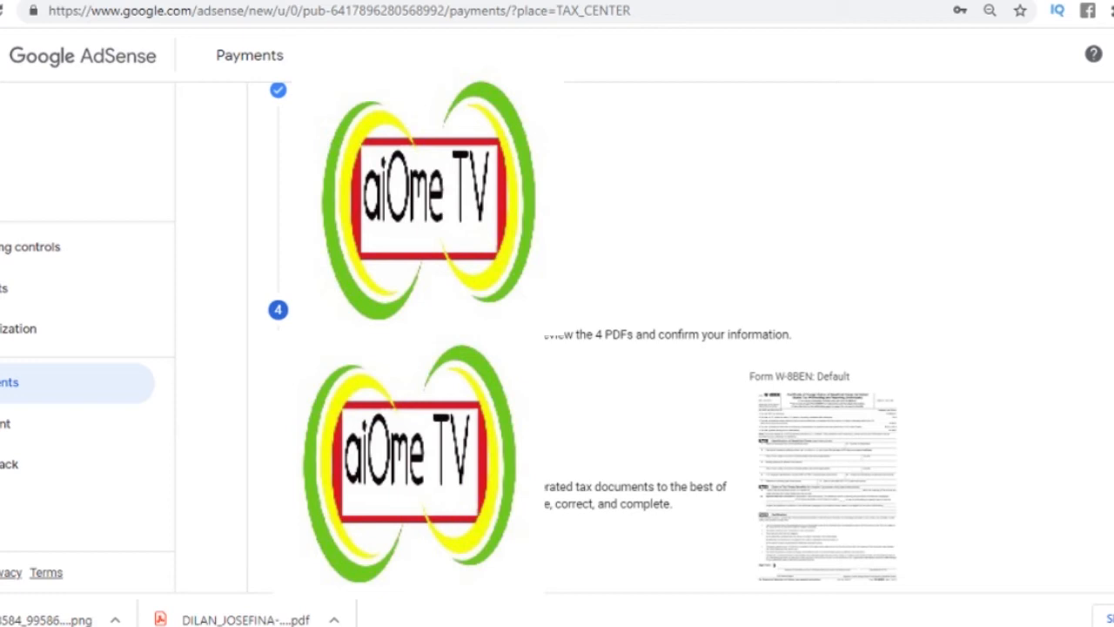
pyautogui.hotkey('ctrl', 'Tab')
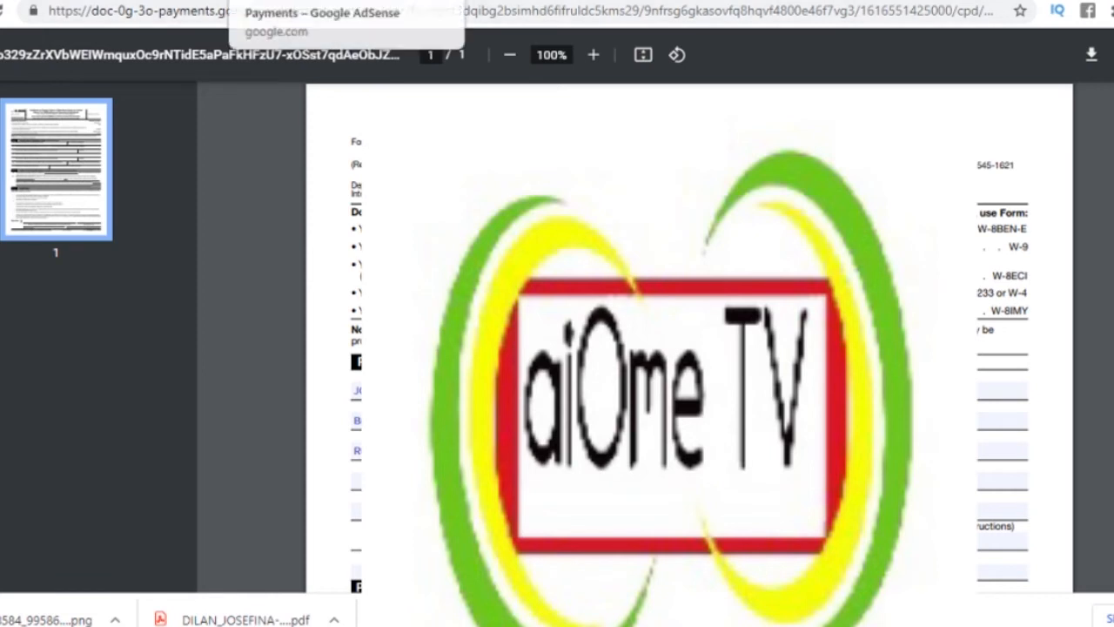
pyautogui.click(300, 0)
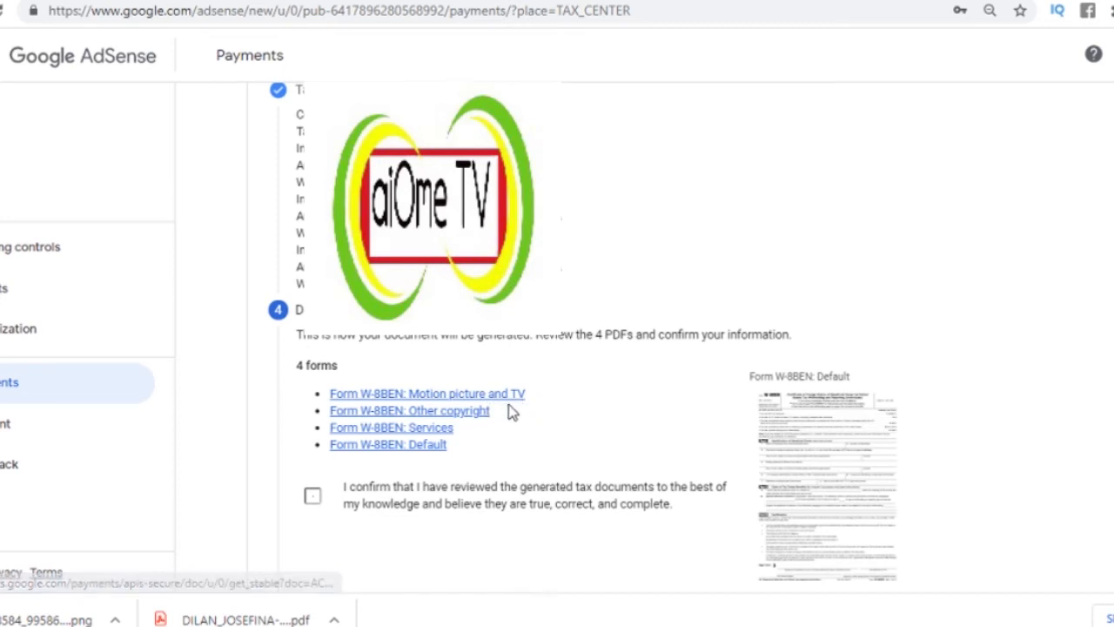
pyautogui.click(418, 414)
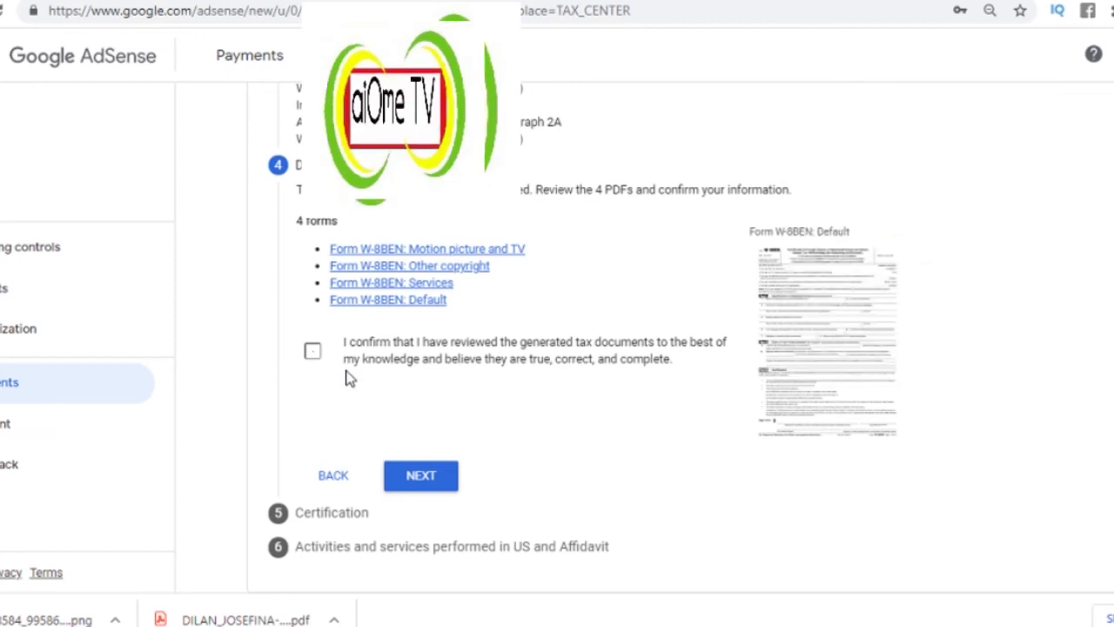
# Confirm that the generated tax documents are reviewed, true, correct, and complete, and proceed to Certification
pyautogui.click(311, 353)
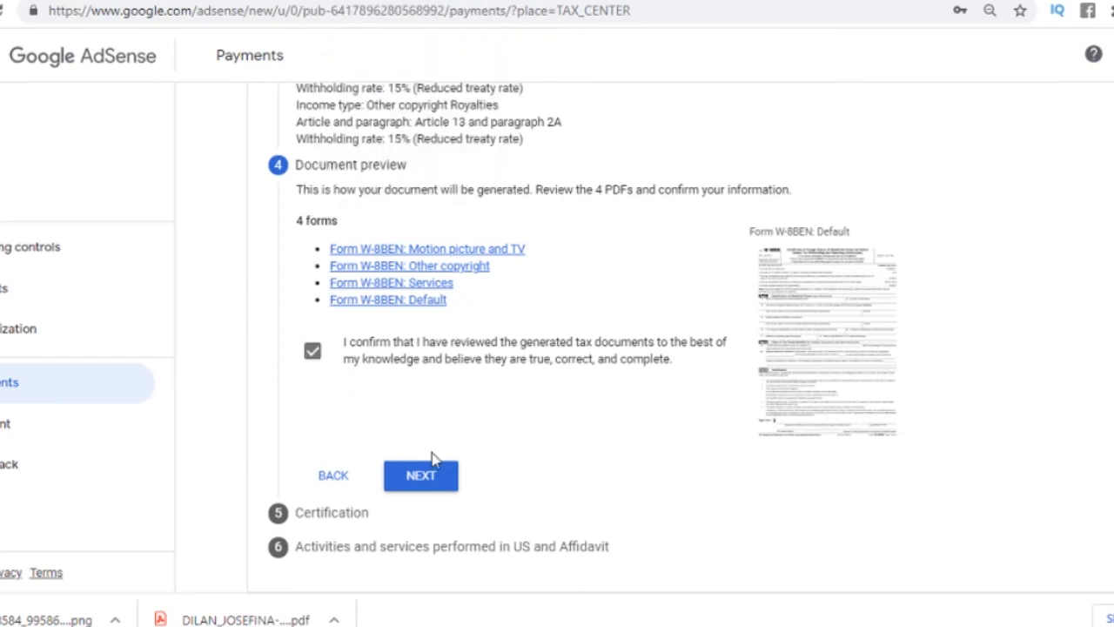
pyautogui.click(423, 477)
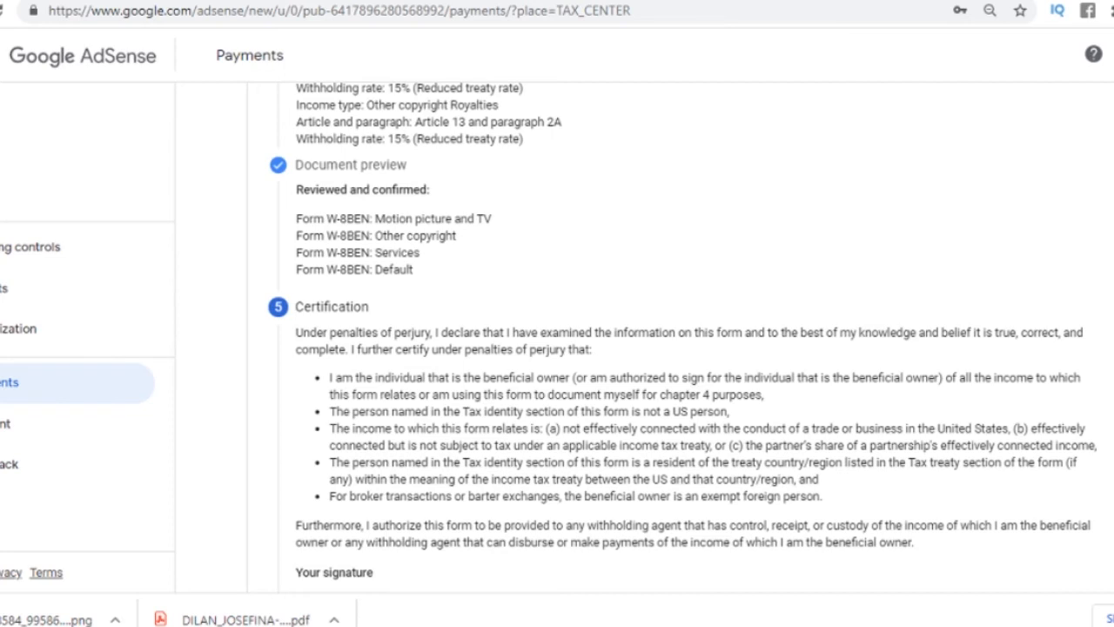
# Sign the certification by entering the beneficial owner's full legal name
pyautogui.scroll(6, 645, 339)
pyautogui.scroll(-3, 644, 340)
pyautogui.scroll(-5, 644, 340)
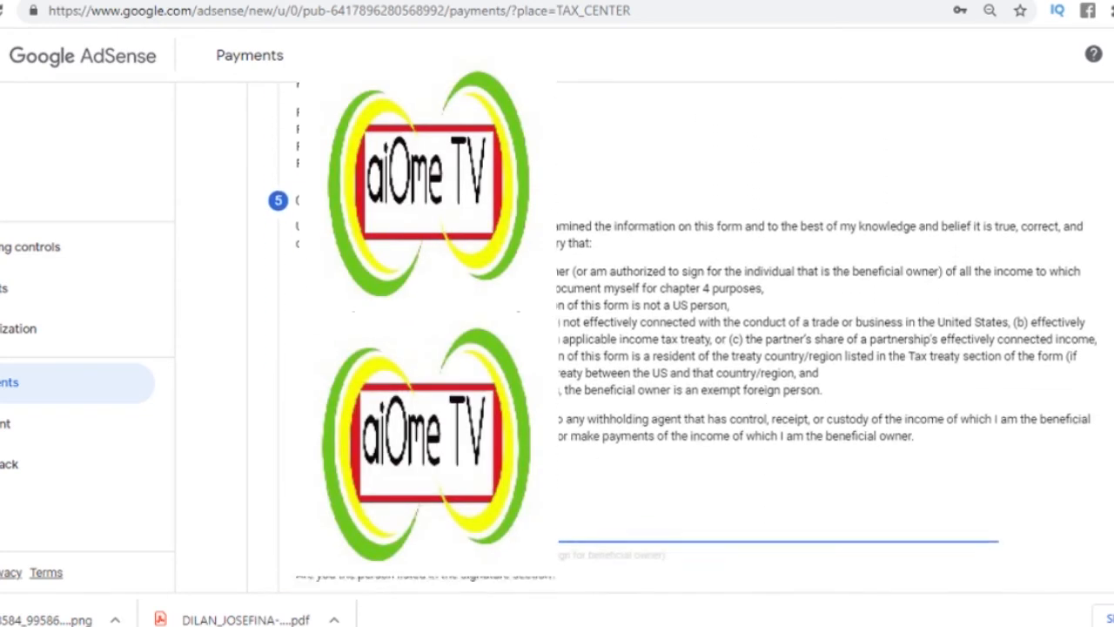
pyautogui.scroll(-1, 644, 340)
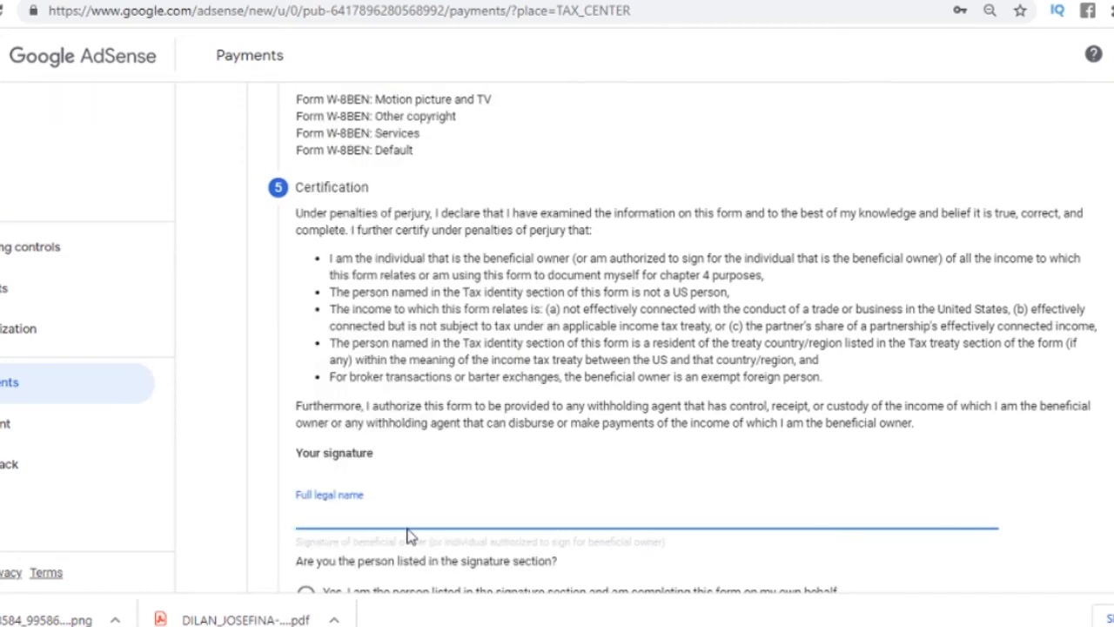
pyautogui.write('JOS')
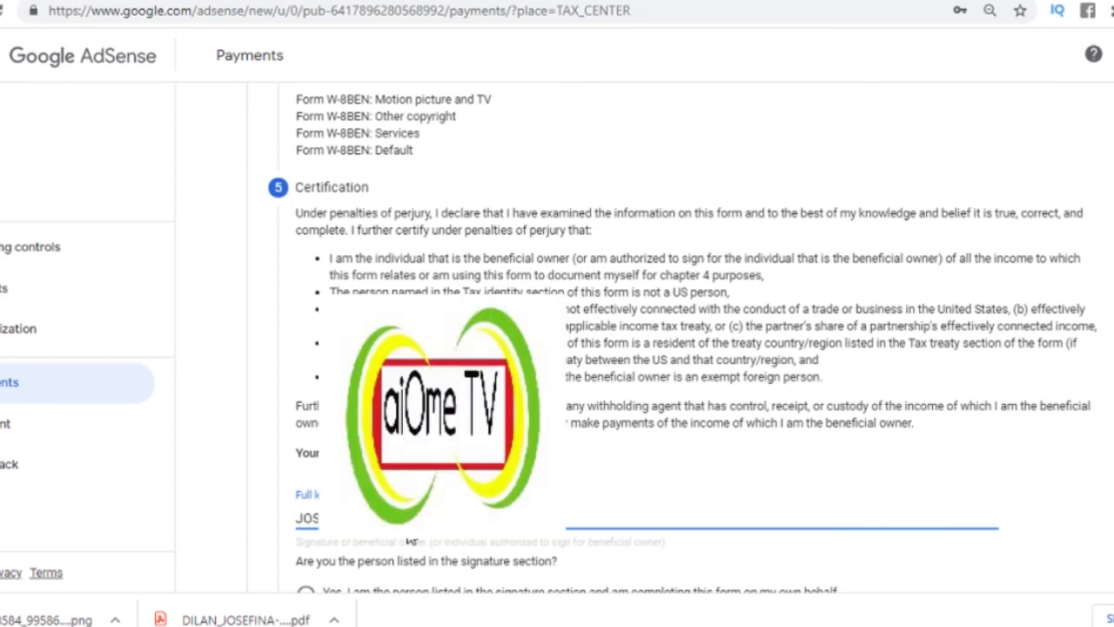
# Declare being the person listed in the signature section completing the form on own behalf, and proceed to the final section
pyautogui.scroll(-2, 866, 439)
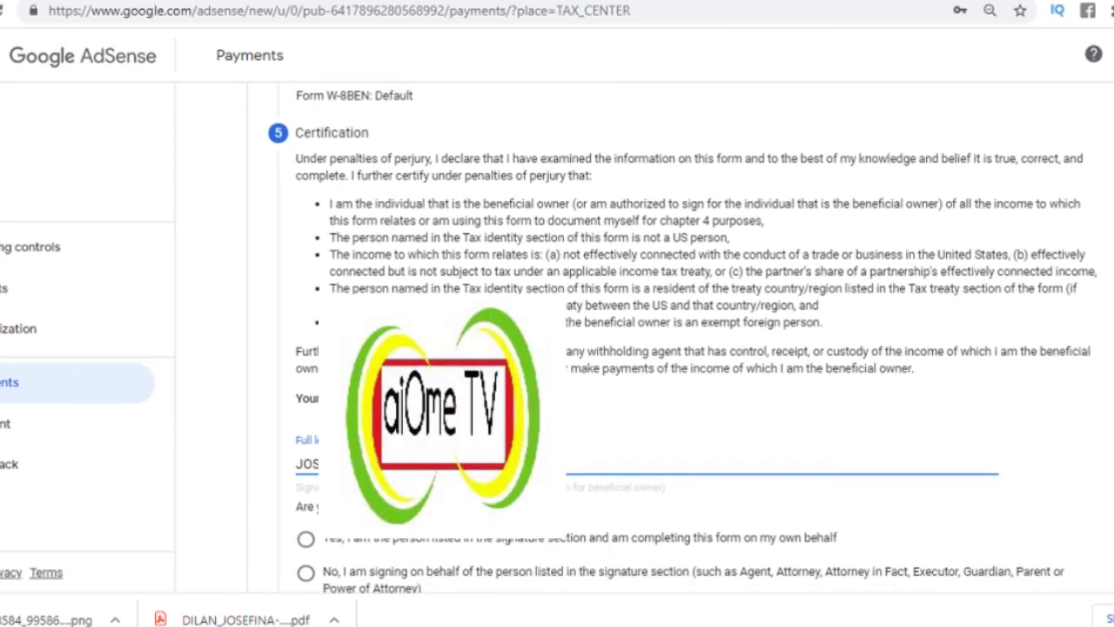
pyautogui.scroll(-2, 866, 440)
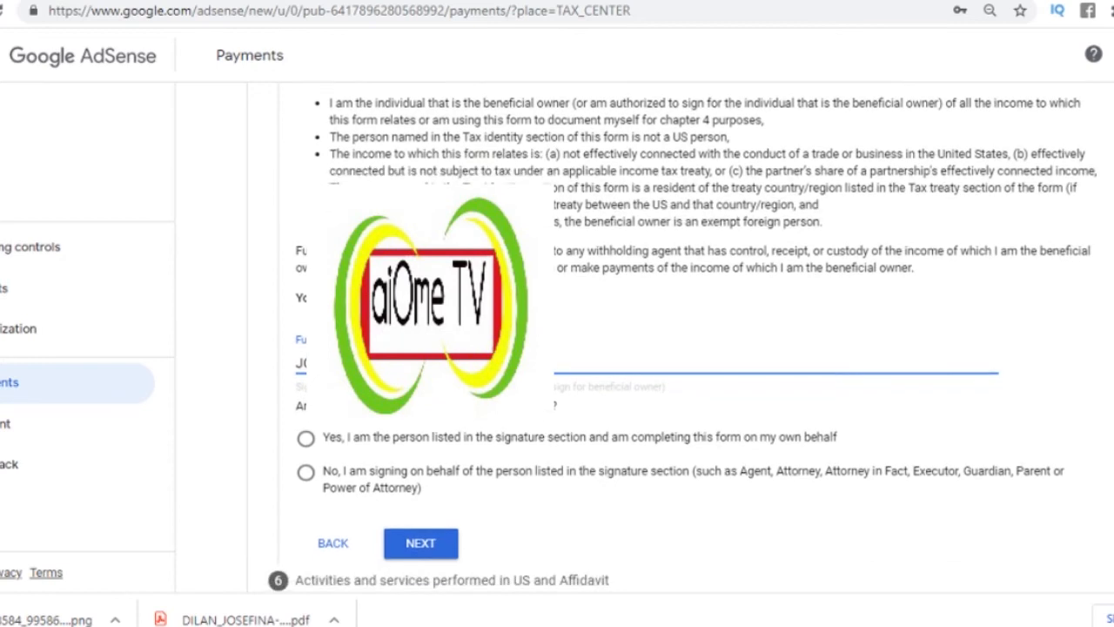
pyautogui.scroll(-1, 679, 339)
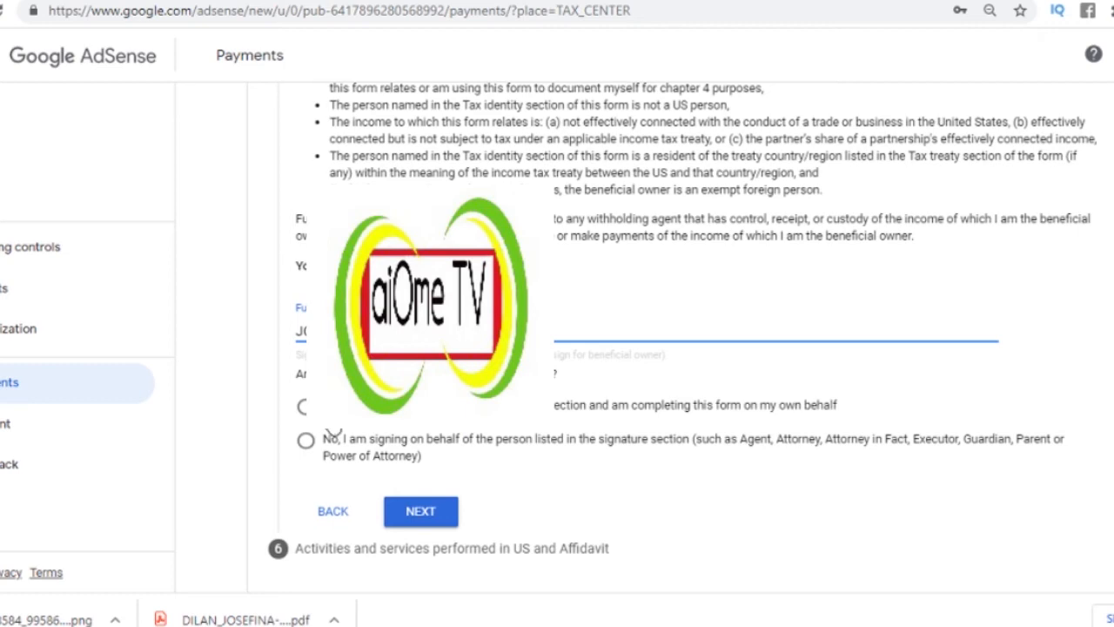
pyautogui.click(309, 411)
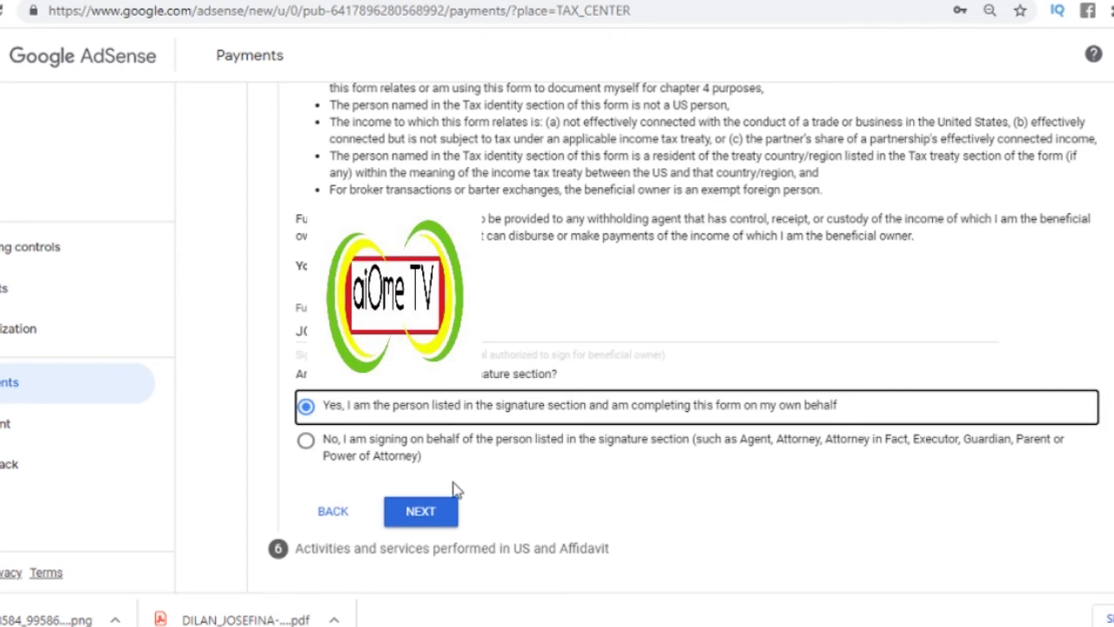
pyautogui.click(436, 514)
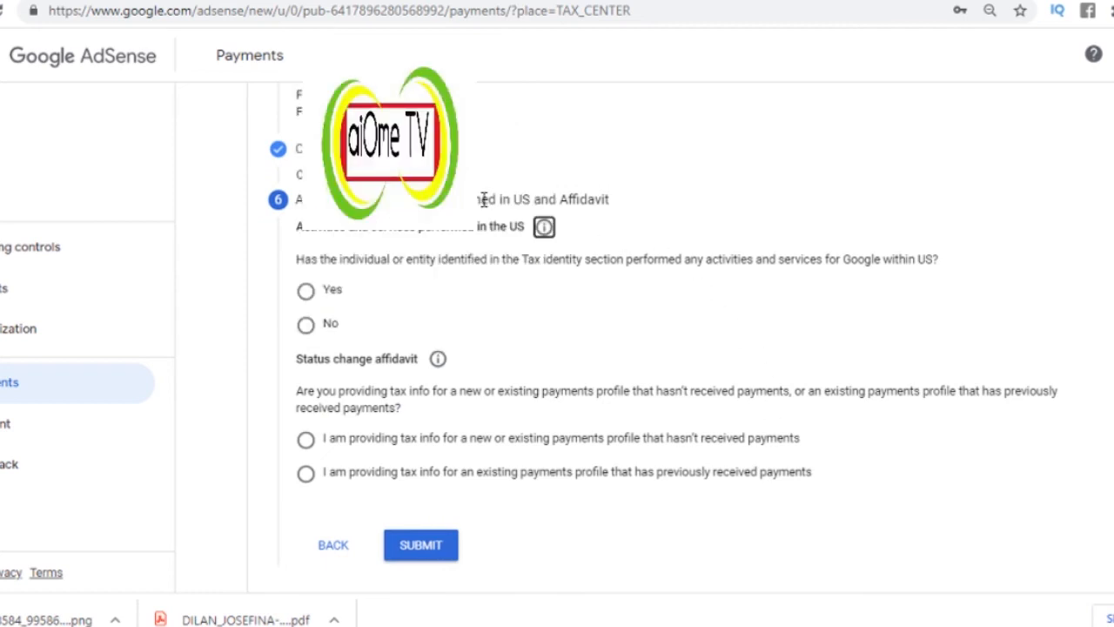
# Answer Yes to having performed activities and services for Google within the US
pyautogui.scroll(4, 498, 219)
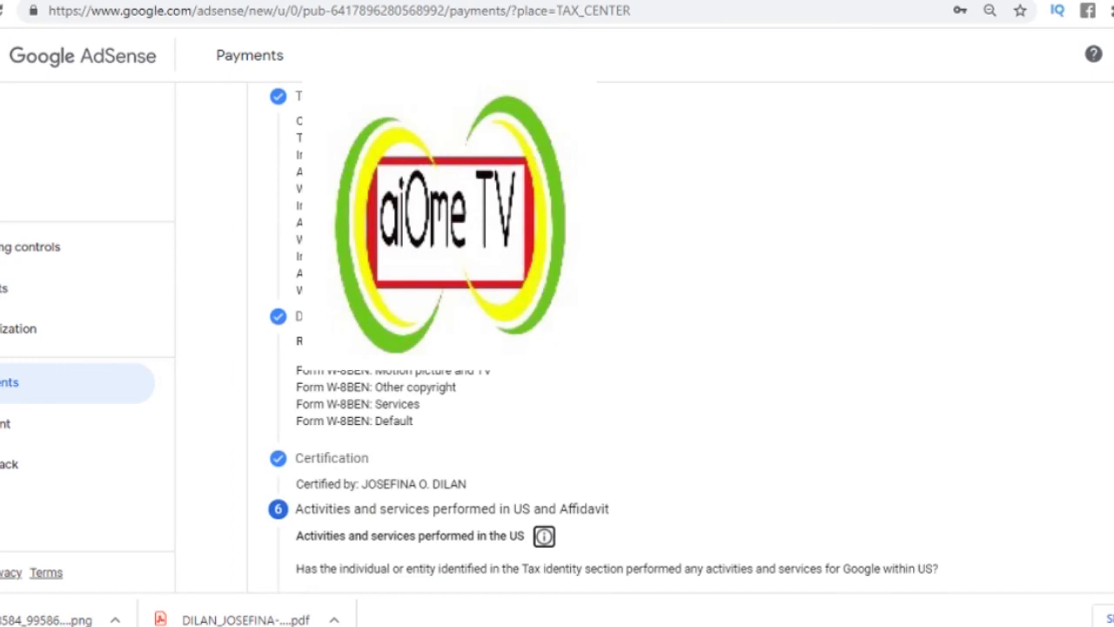
pyautogui.scroll(-3, 601, 349)
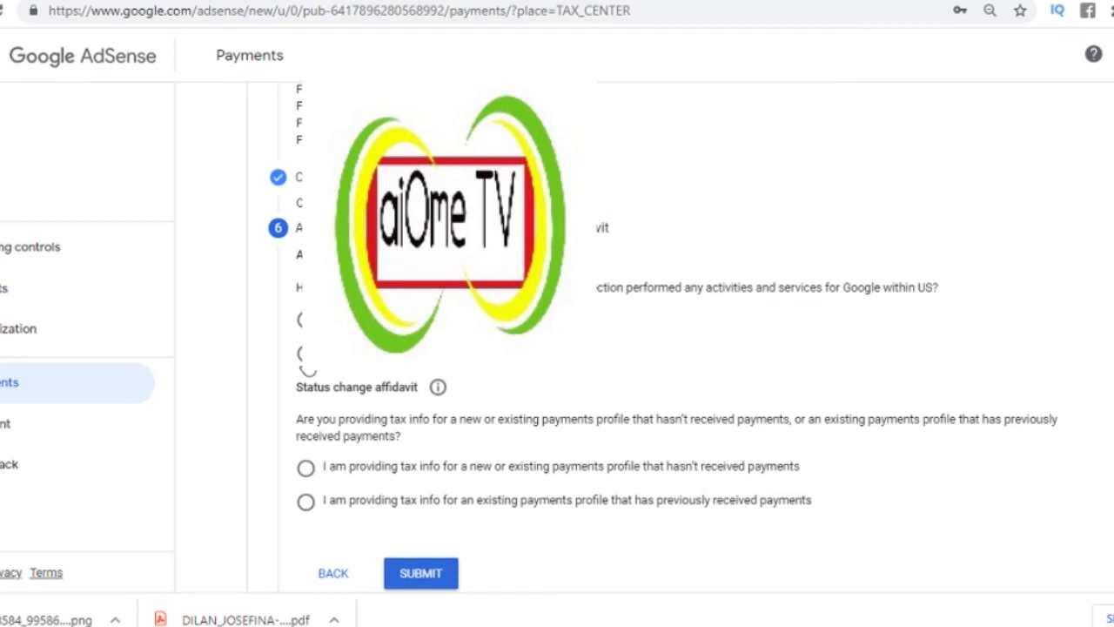
pyautogui.scroll(1, 308, 371)
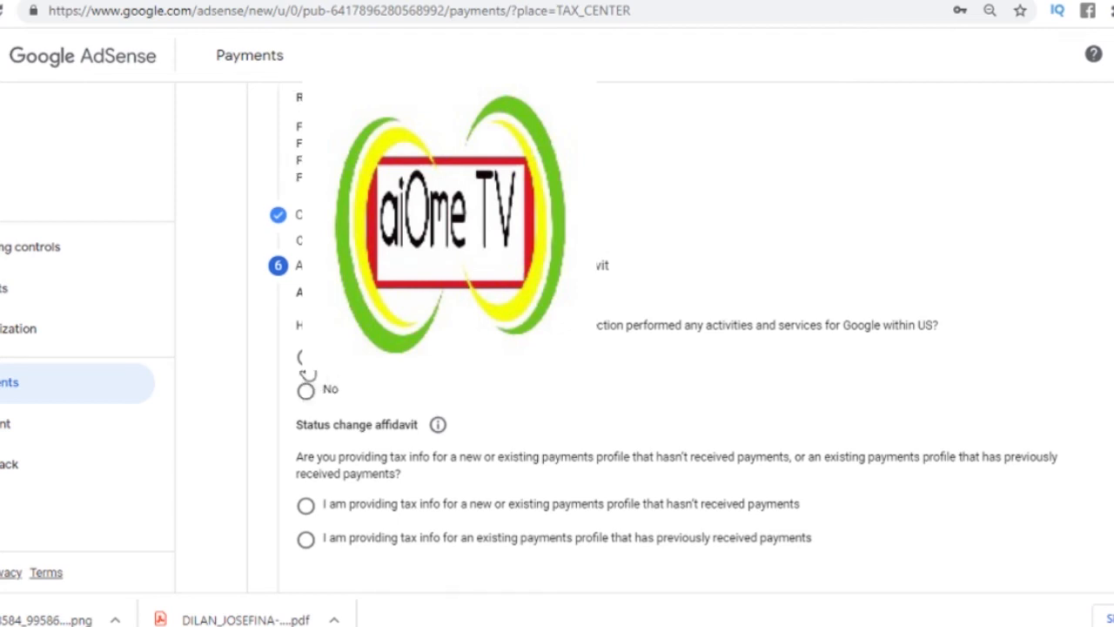
pyautogui.click(305, 358)
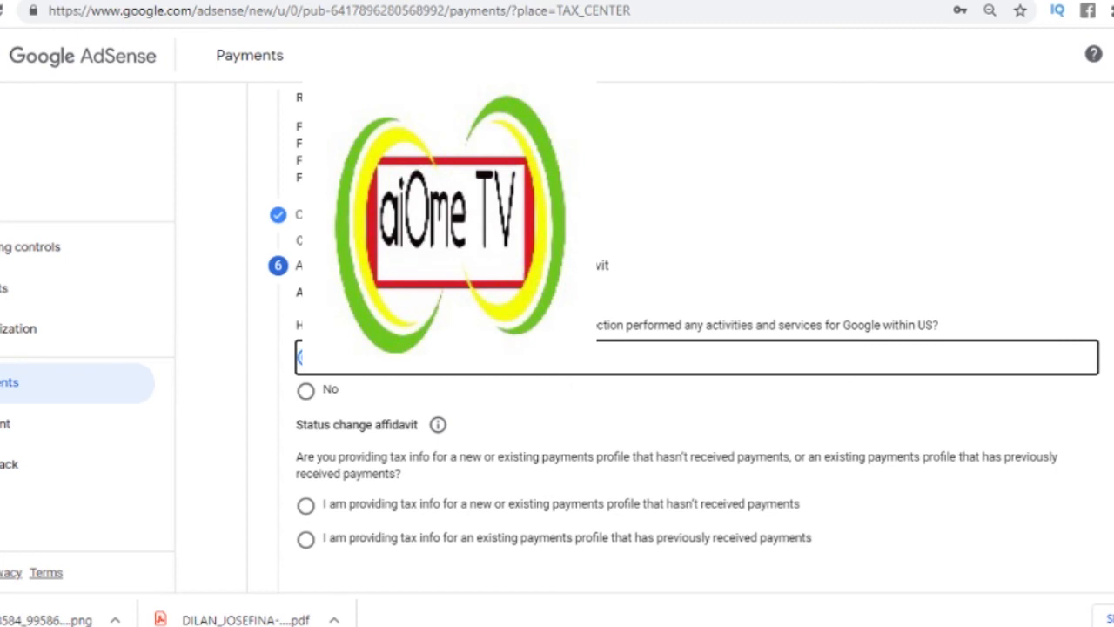
# Set the status change affidavit to an existing payments profile that has previously received payments, and declare the information unchanged since January 1, 2020
pyautogui.scroll(-1, 679, 366)
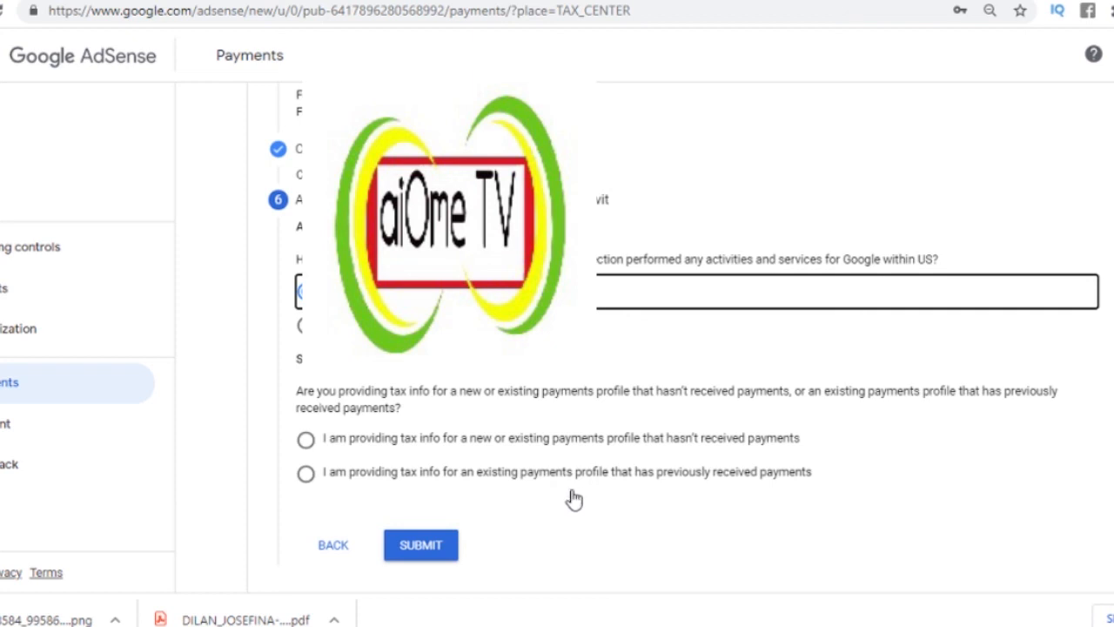
pyautogui.click(306, 474)
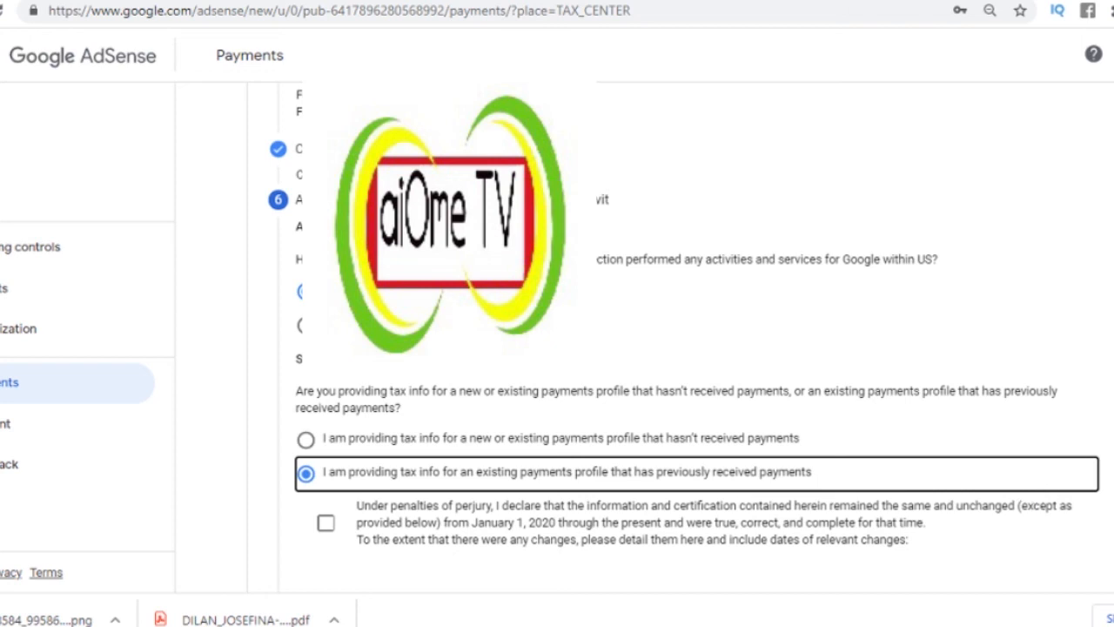
pyautogui.scroll(-2, 1079, 380)
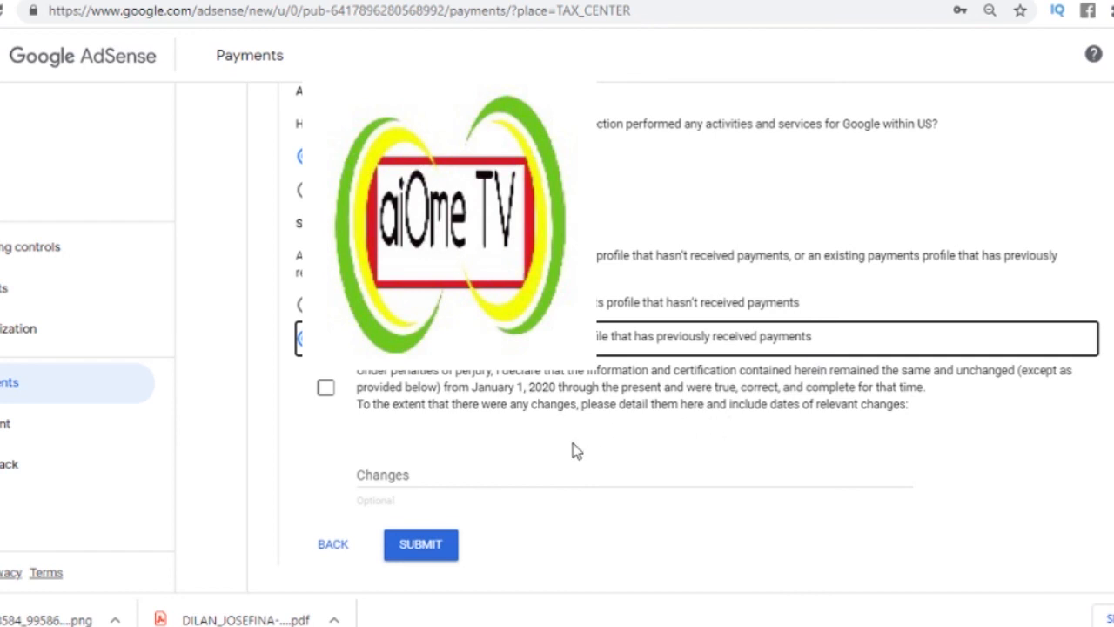
pyautogui.click(326, 387)
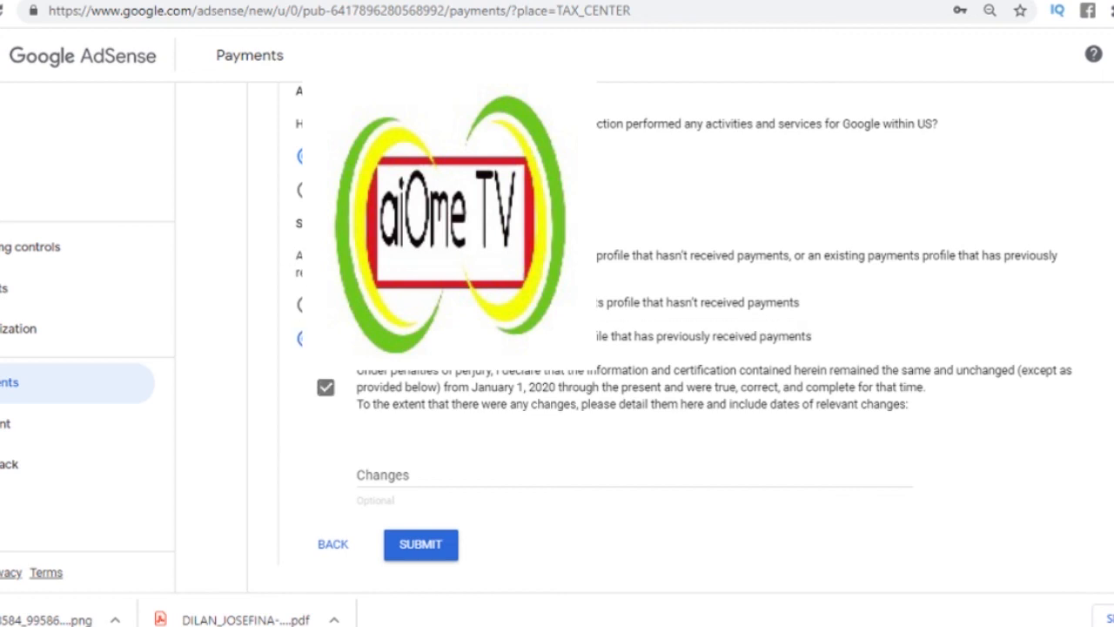
# Review the completed W-8BEN form from the start through the affidavit and submit the tax information
pyautogui.scroll(10, 645, 338)
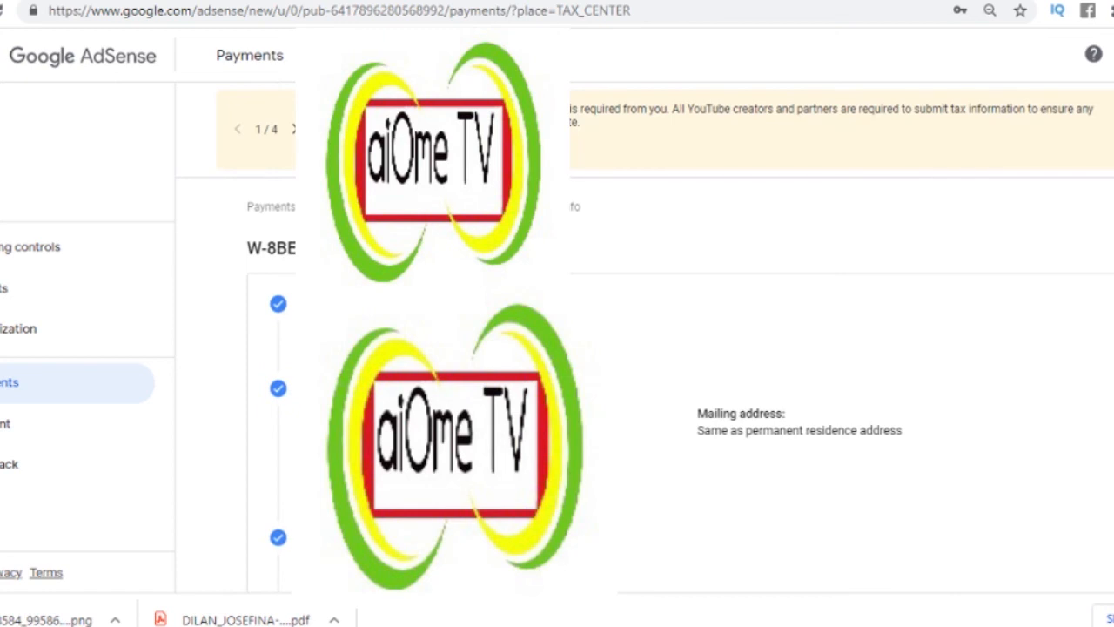
pyautogui.scroll(-2, 644, 338)
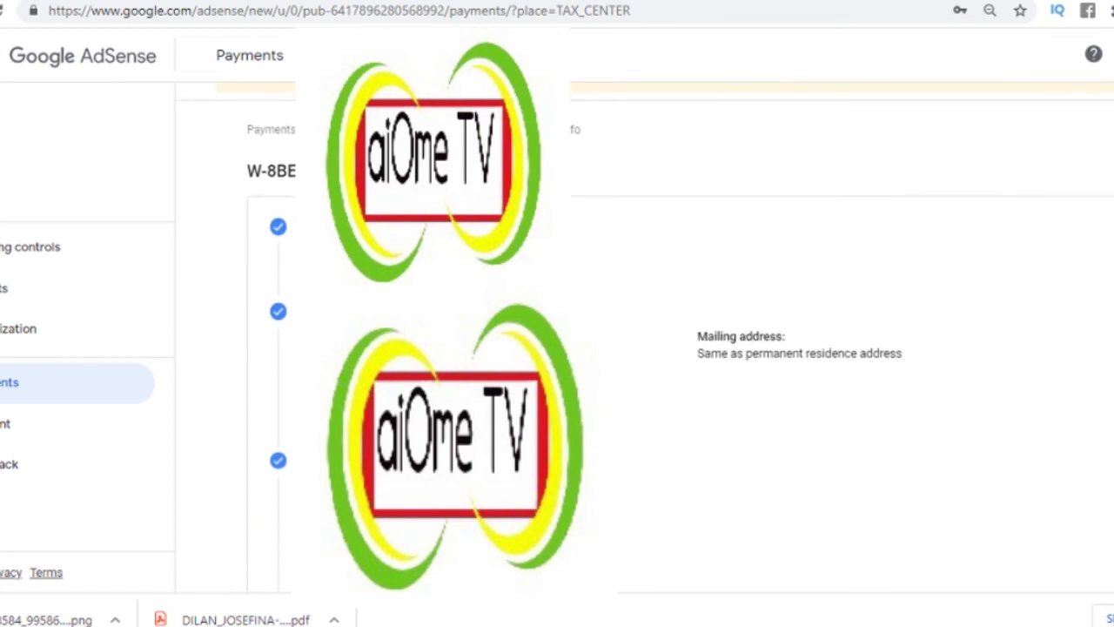
pyautogui.scroll(-5, 645, 338)
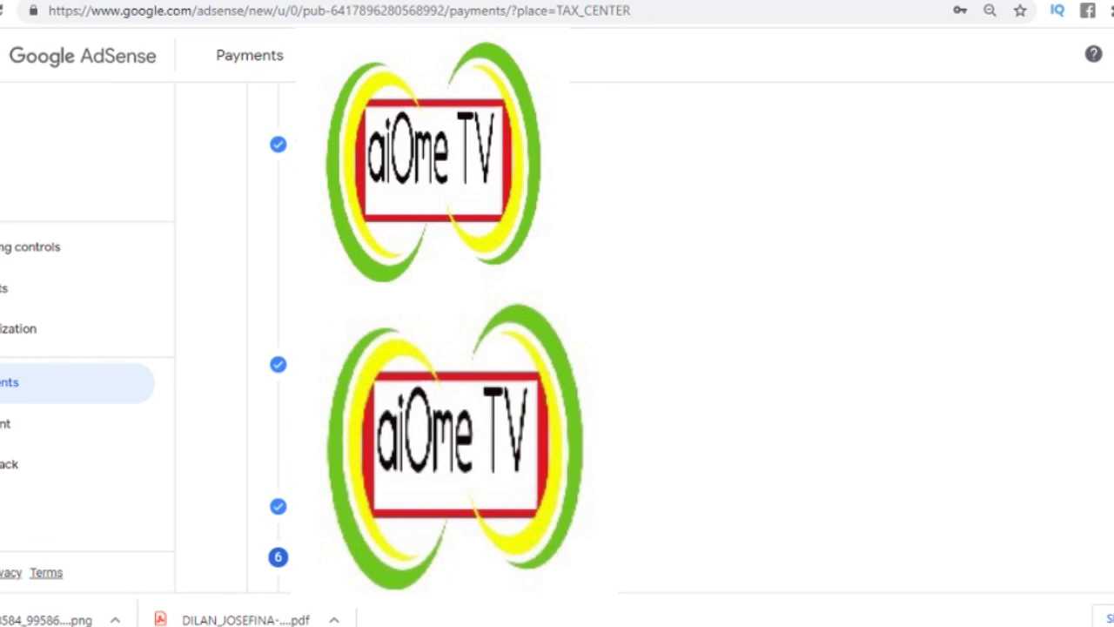
pyautogui.scroll(-2, 644, 338)
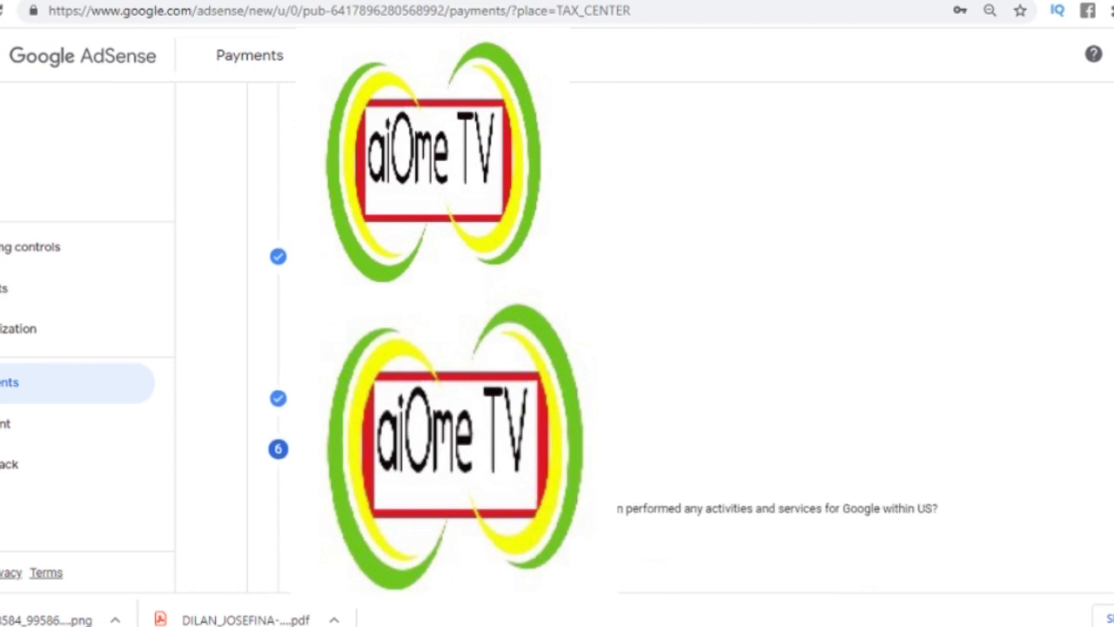
pyautogui.scroll(-1, 644, 337)
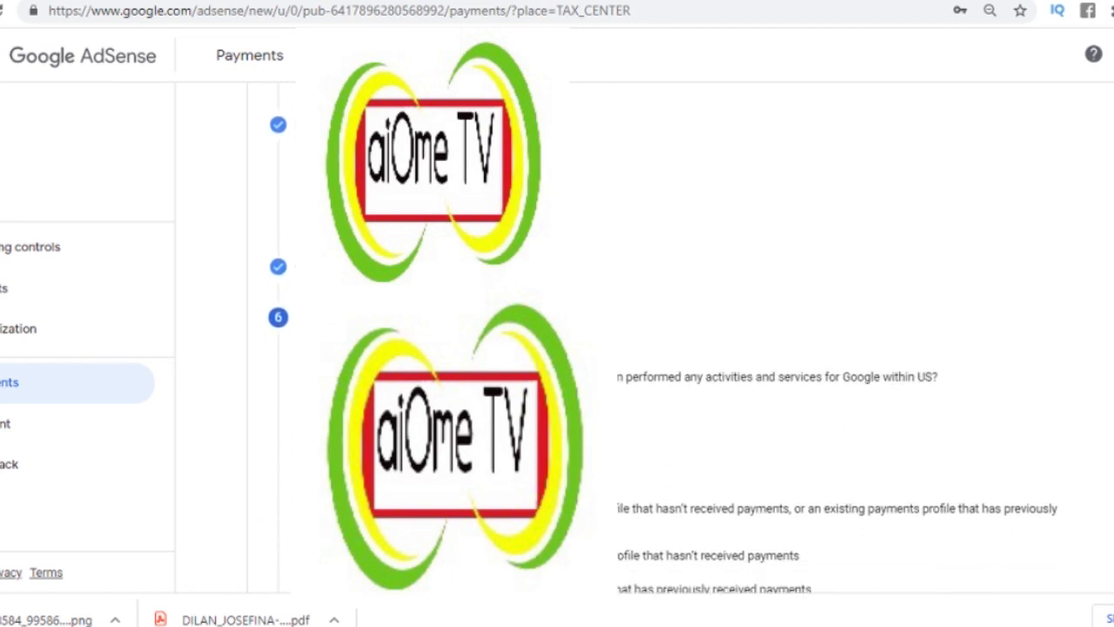
pyautogui.scroll(-1, 644, 338)
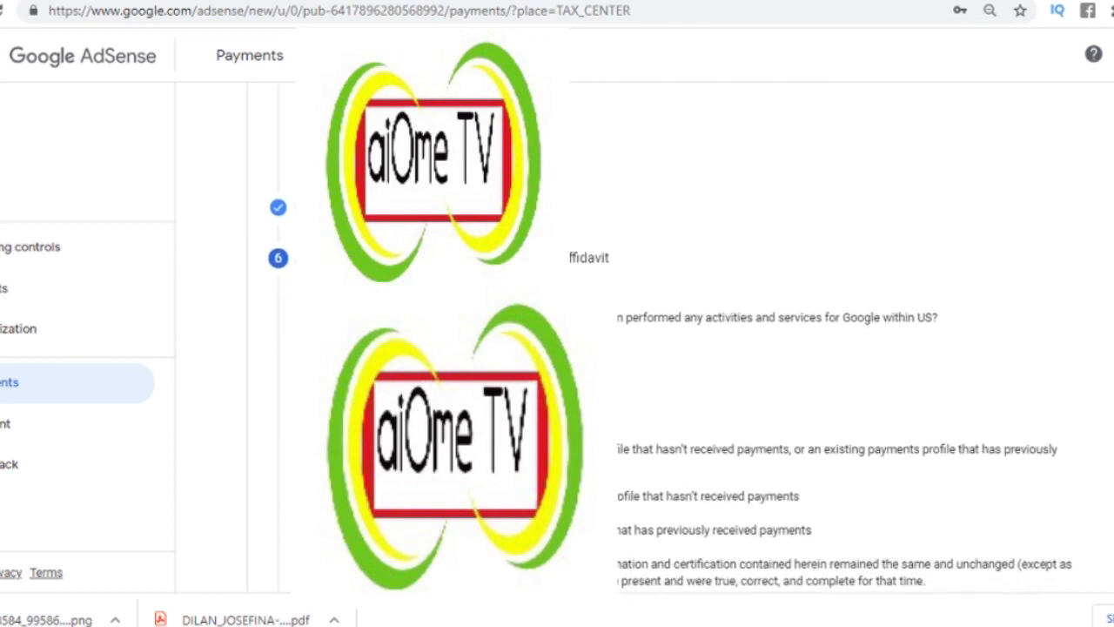
pyautogui.scroll(-2, 669, 388)
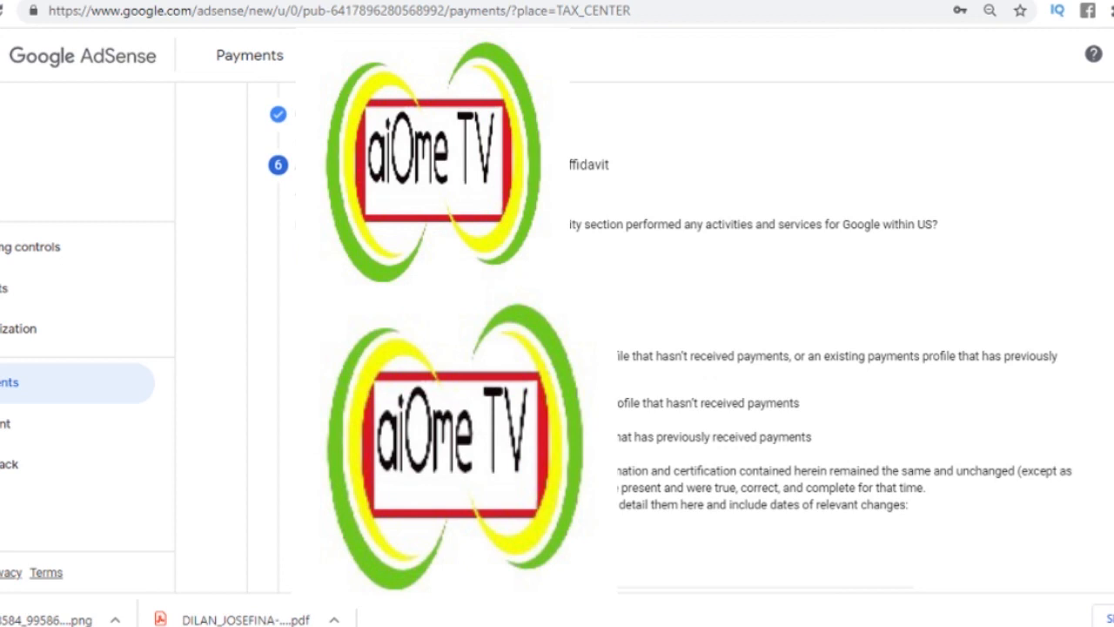
pyautogui.scroll(-1, 784, 349)
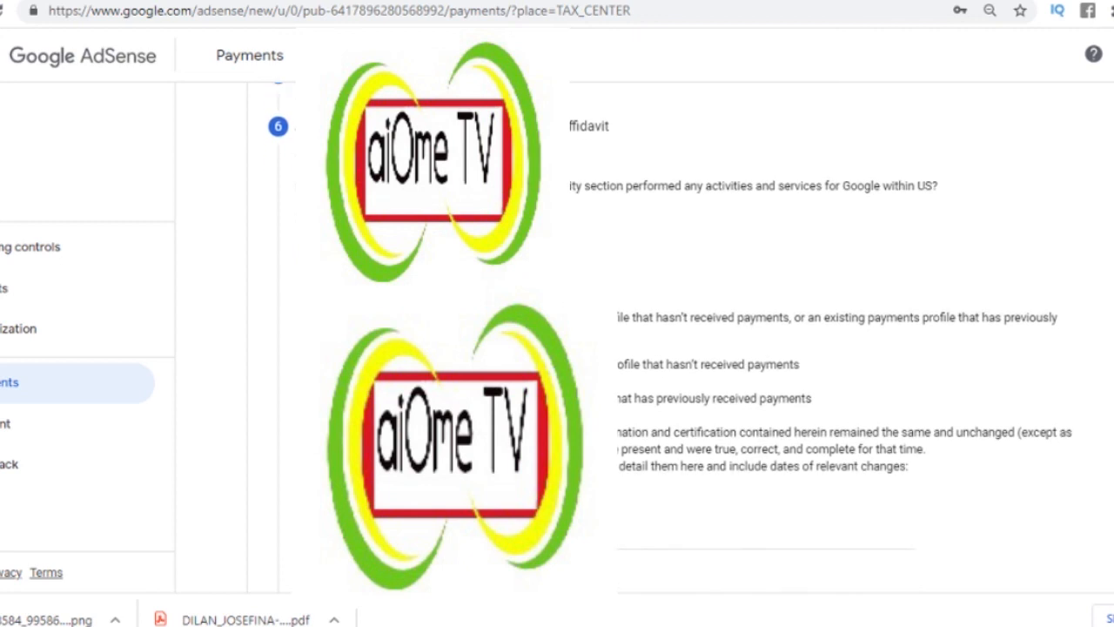
pyautogui.scroll(-1, 670, 311)
pyautogui.scroll(-1, 669, 338)
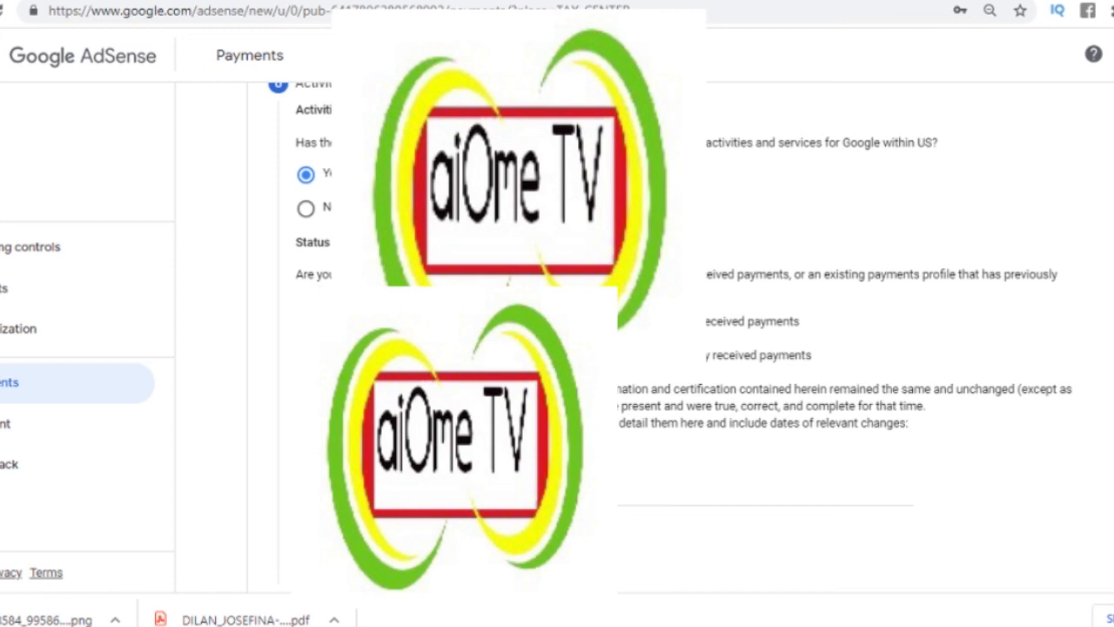
pyautogui.click(422, 564)
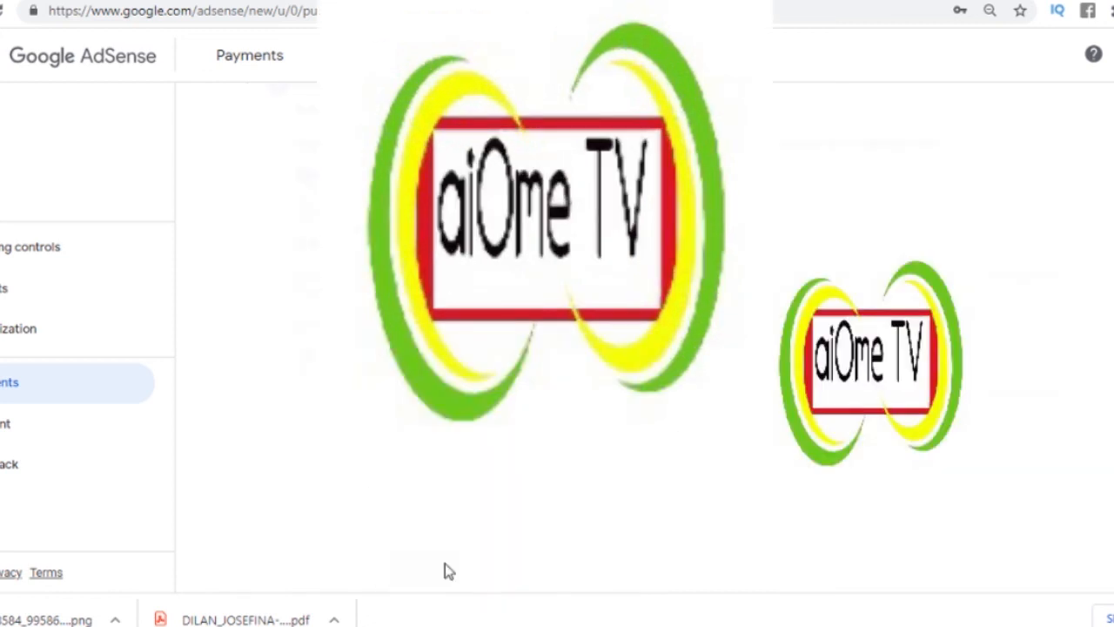